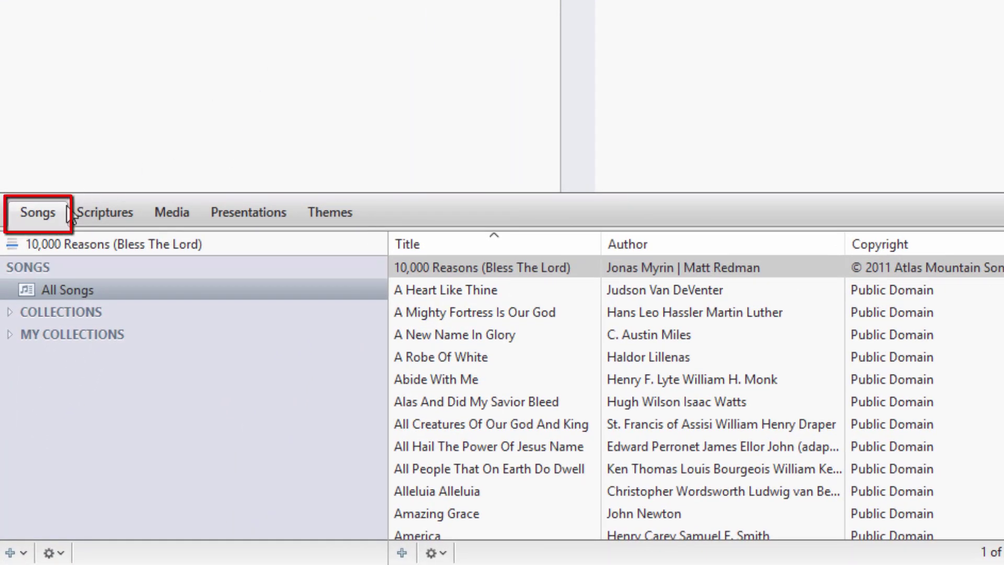
Open 10,000 Reasons (Bless The Lord) in the Song Editor from its context menu
right_click(463, 268)
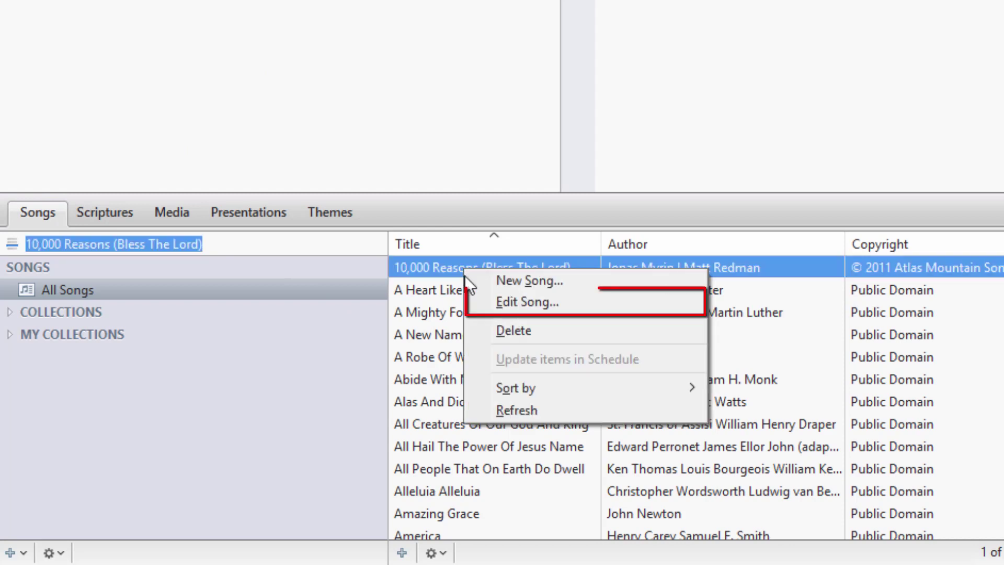
left_click(477, 307)
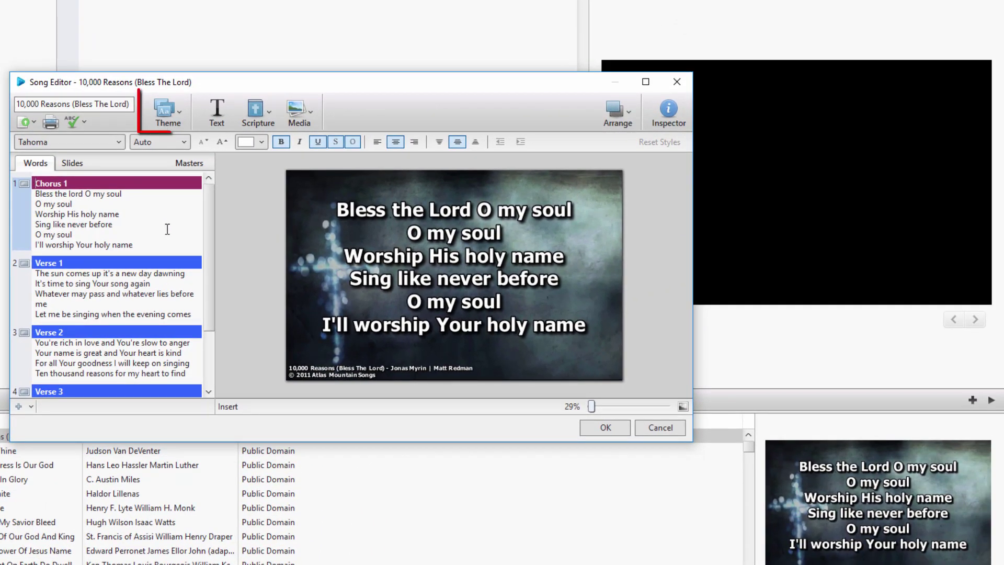
Apply the first bf_cross sunset-and-cross theme to the song
left_click(183, 115)
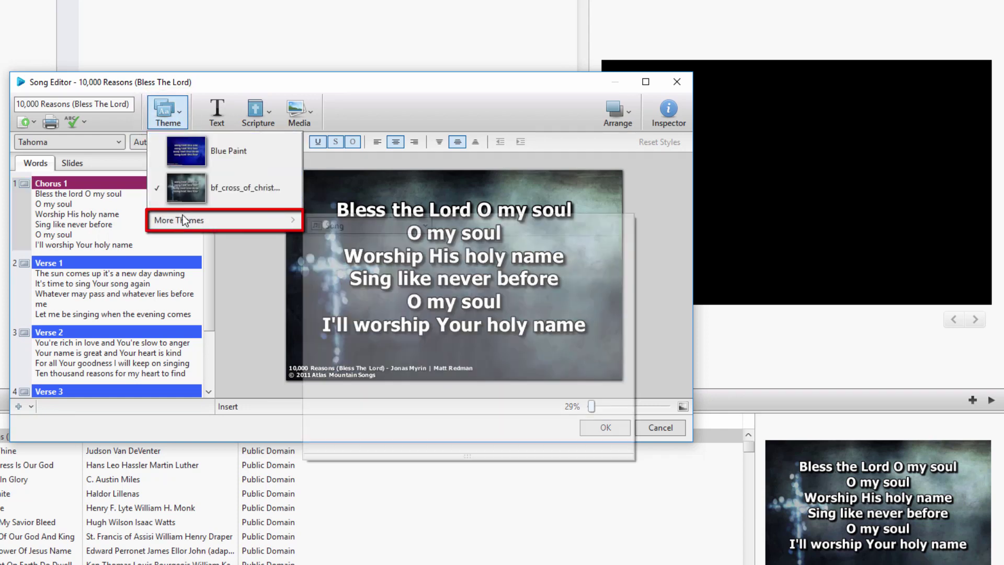
mouse_move(190, 224)
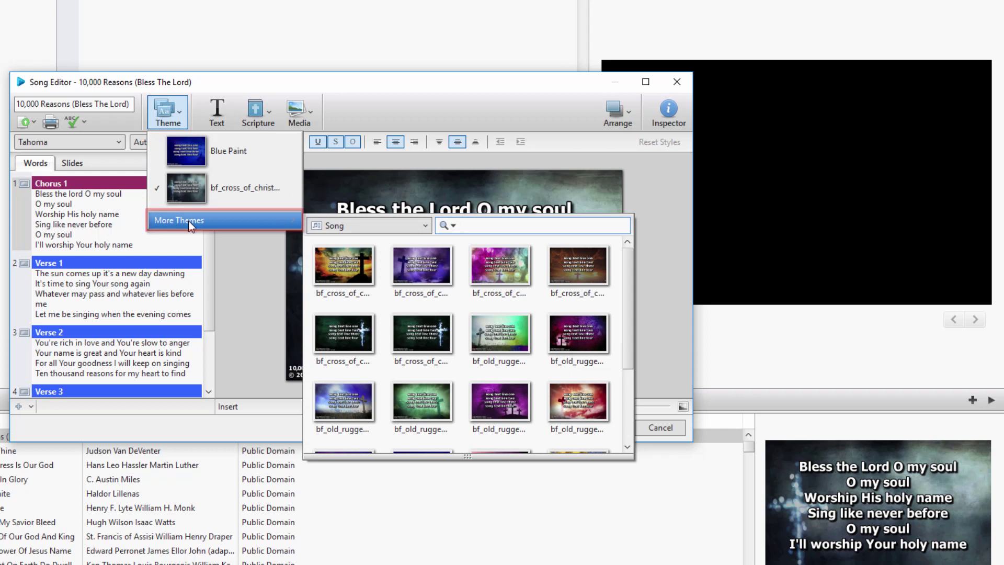
left_click(331, 264)
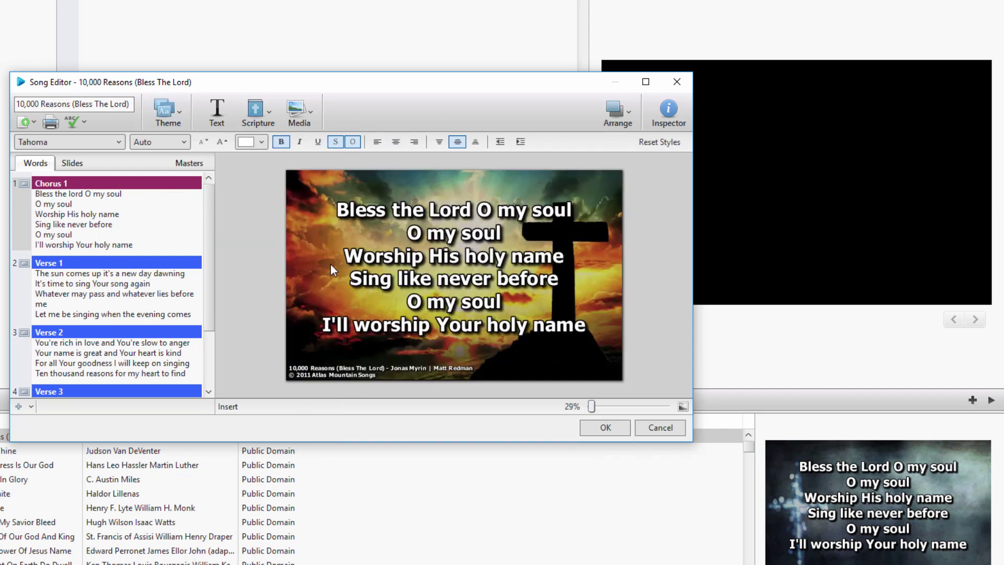
Give the Chorus 1 slide the blue bf_cross video as its own background
left_click(308, 126)
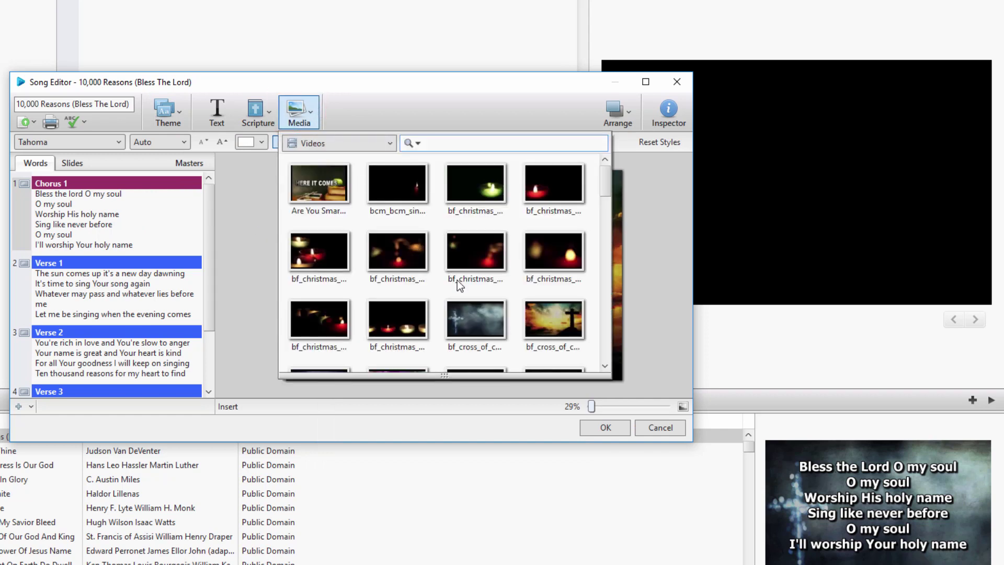
left_click(463, 321)
left_click_drag(463, 321, 123, 206)
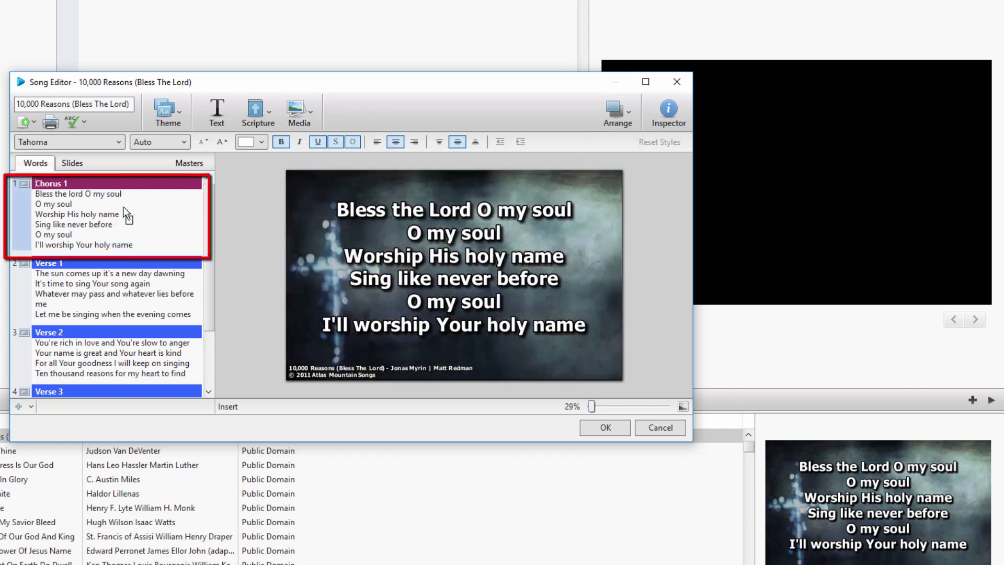
Show the song as slide thumbnails: Chorus 1 on blue cross, Verse 1 on sunset cross
left_click(72, 163)
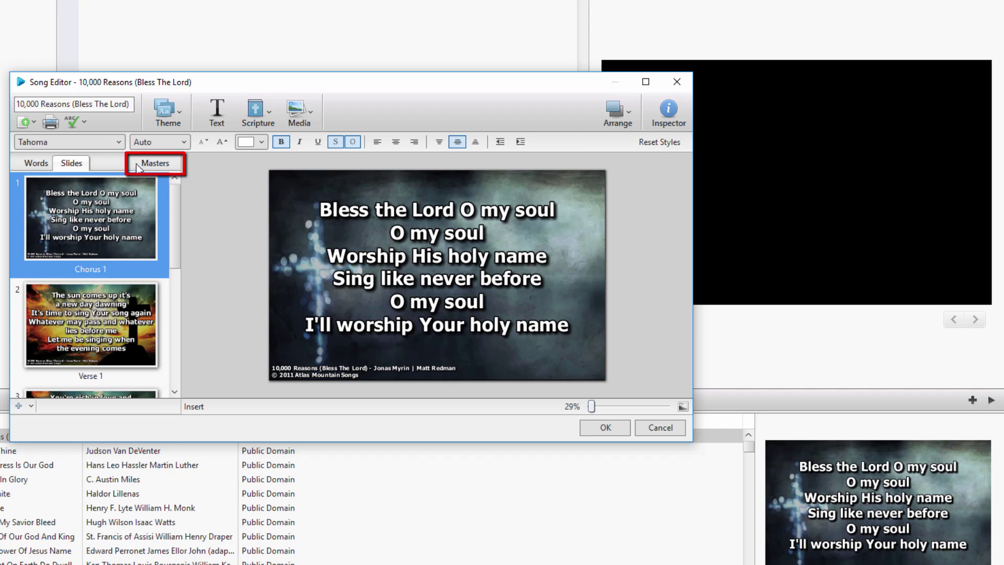
Set the Cross Sunrise image as the master slide background, then return to the Words view
left_click(155, 165)
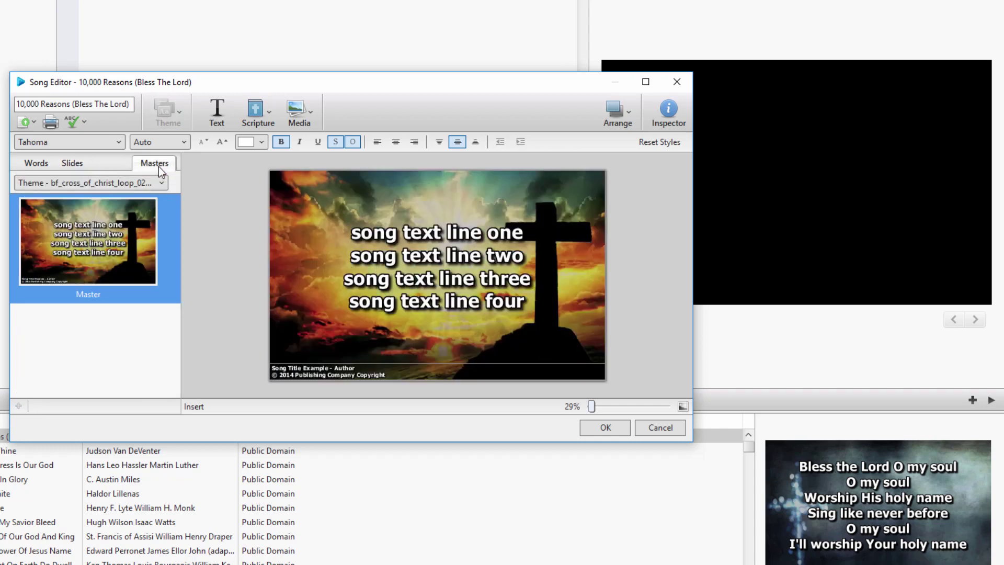
left_click(313, 120)
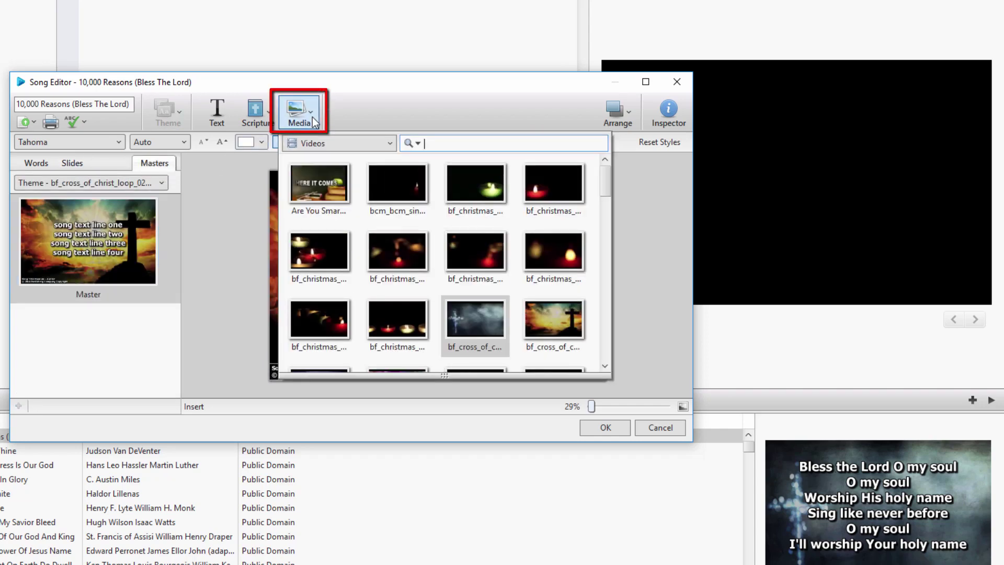
left_click(385, 150)
left_click(366, 194)
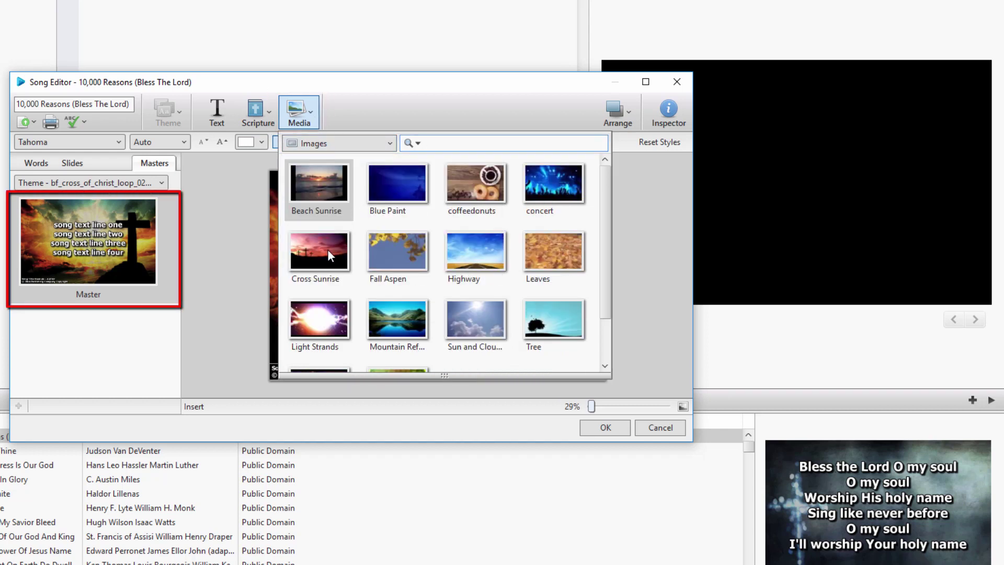
left_click_drag(328, 249, 103, 239)
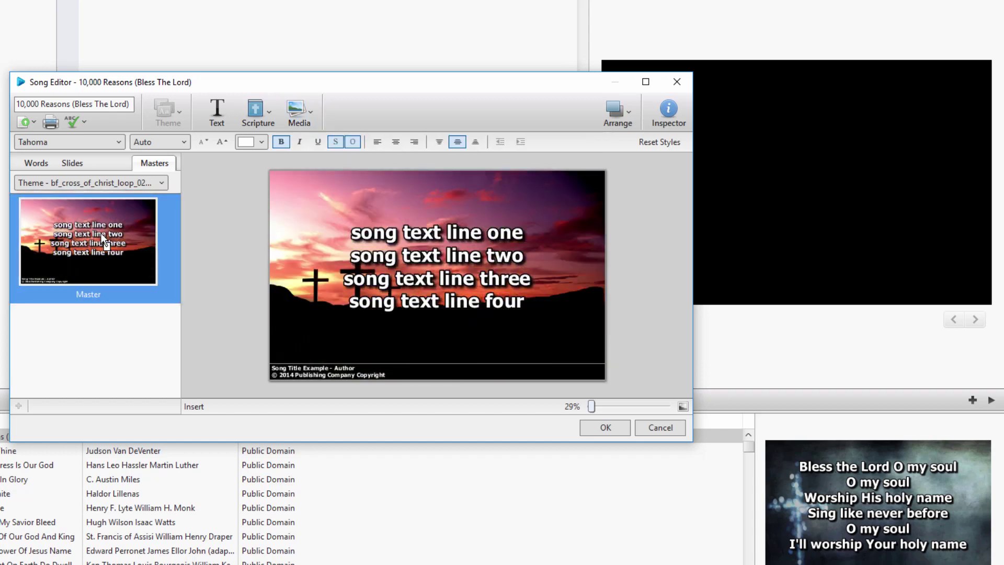
left_click(36, 163)
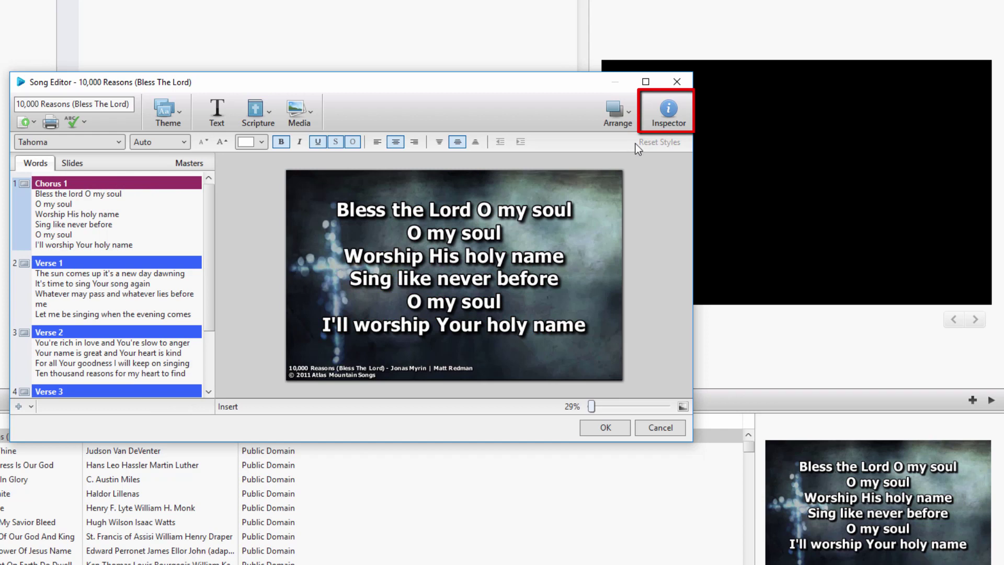
Show Chorus 1's background settings in the Inspector and expand the Fill Style list
left_click(680, 125)
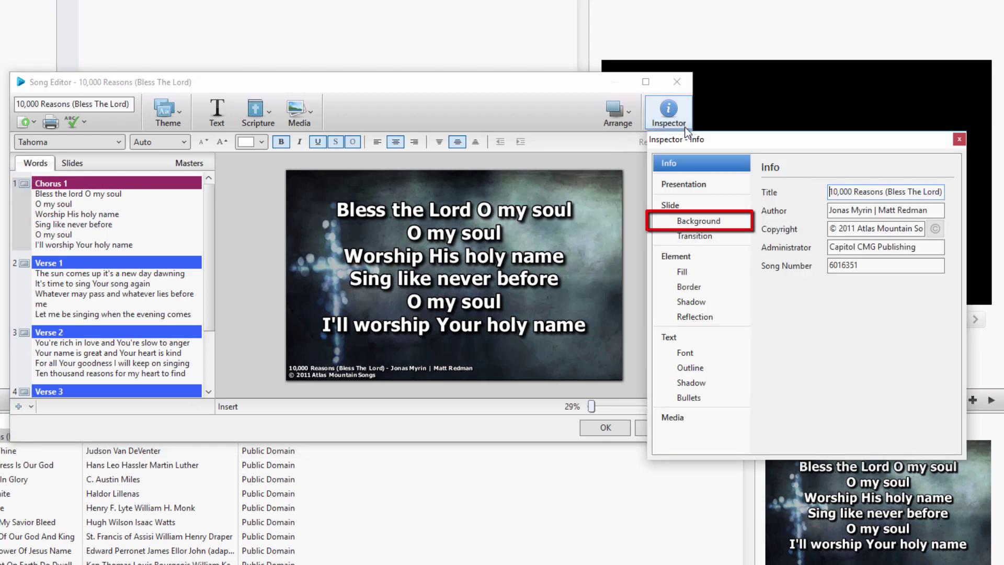
left_click(696, 223)
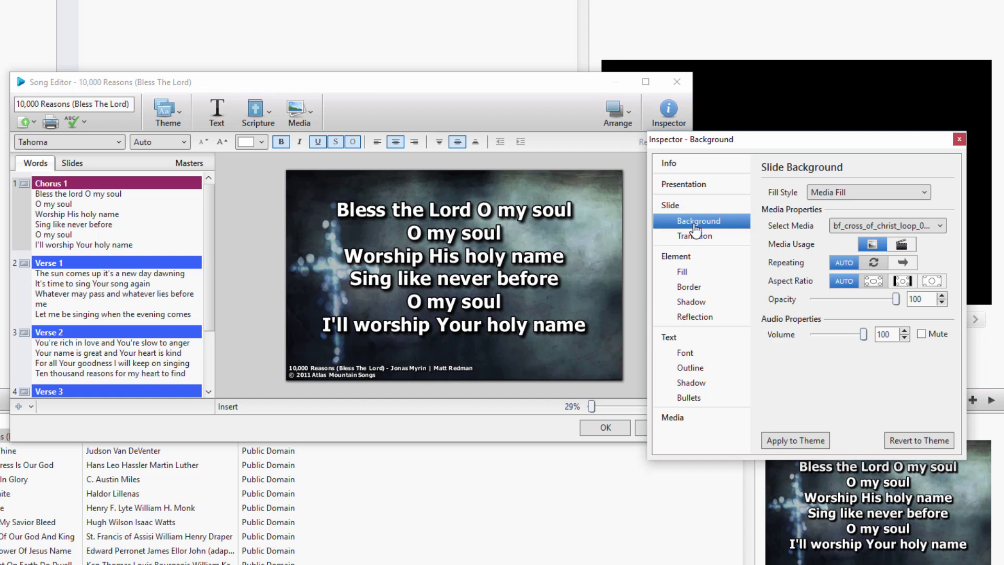
left_click(926, 192)
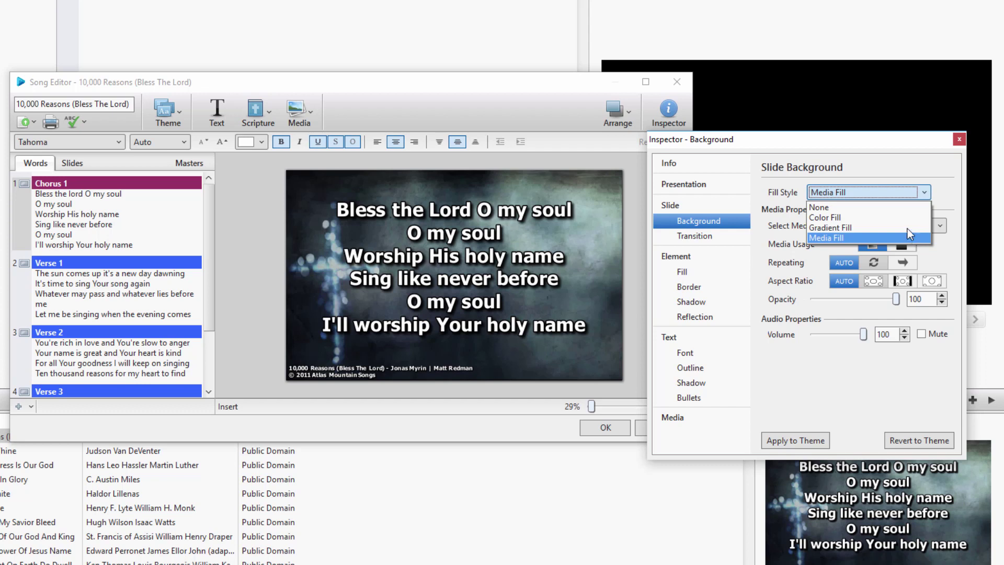
Try a solid dark green slide background
left_click(906, 219)
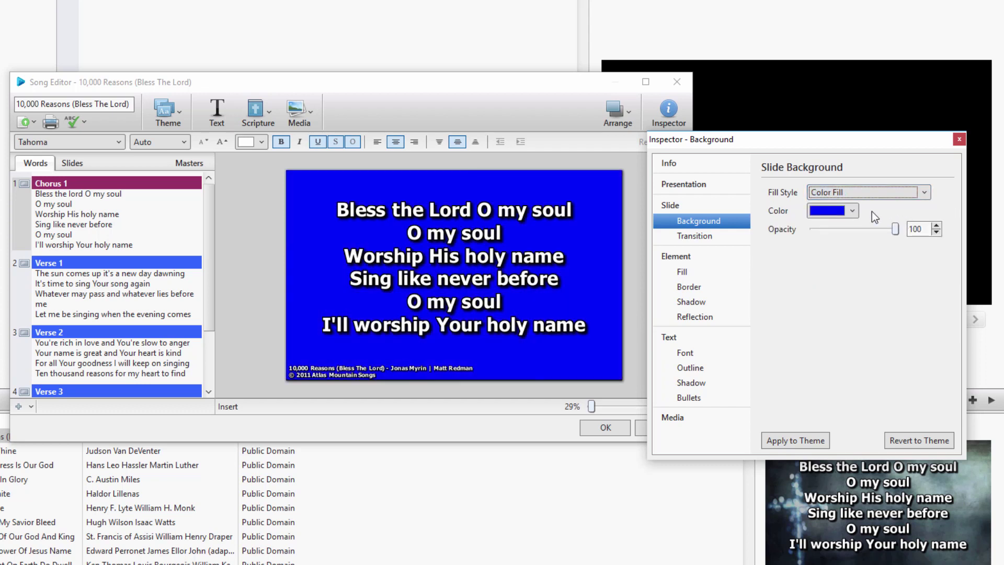
left_click(853, 210)
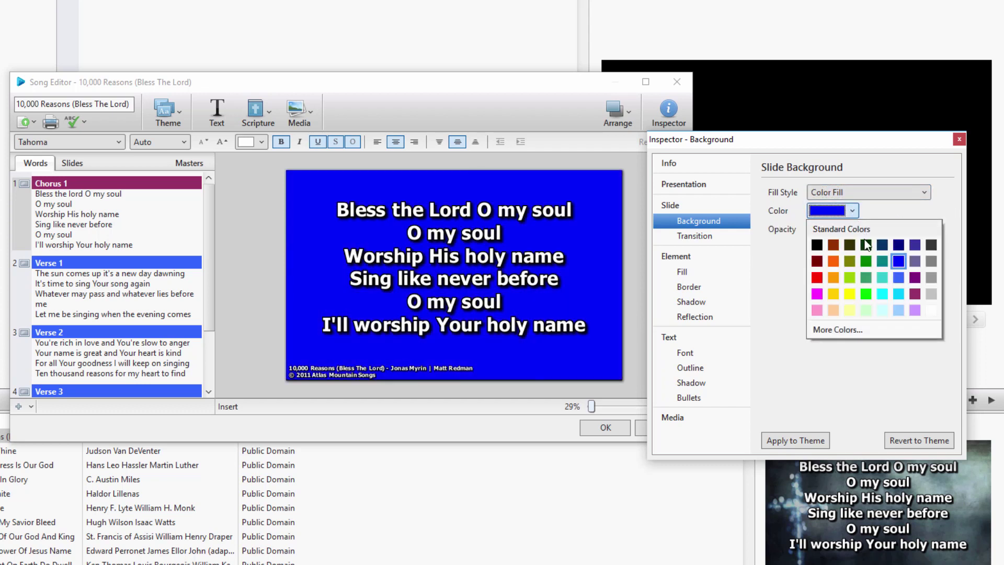
left_click(866, 245)
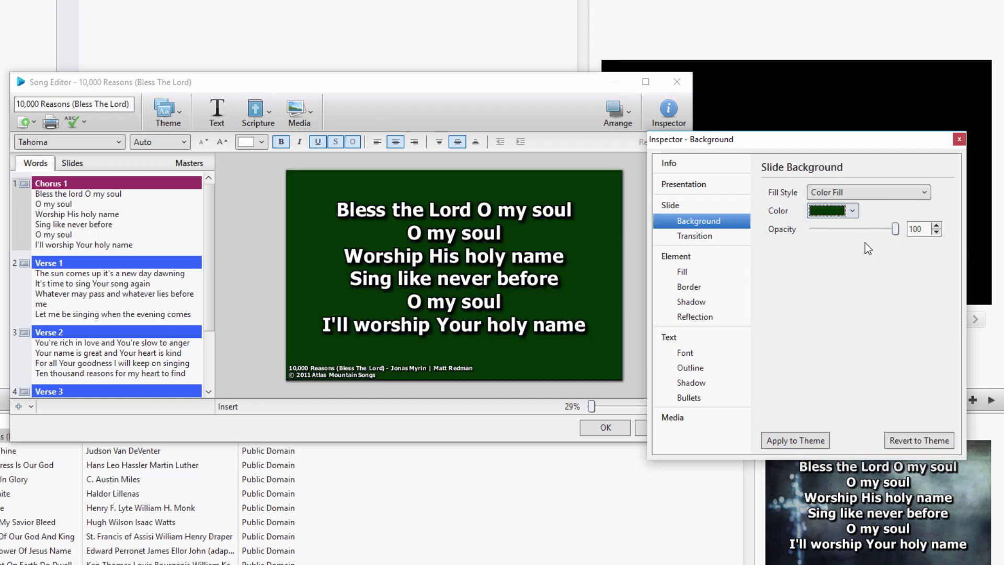
Try a vertical black-to-blue gradient with a navy first colour, angled at 59 degrees
left_click(889, 193)
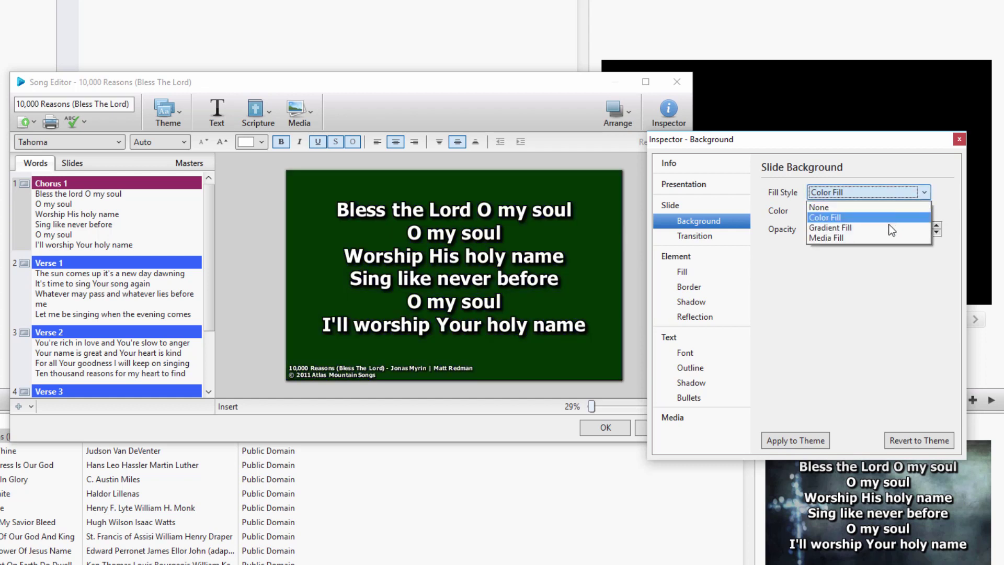
left_click(887, 228)
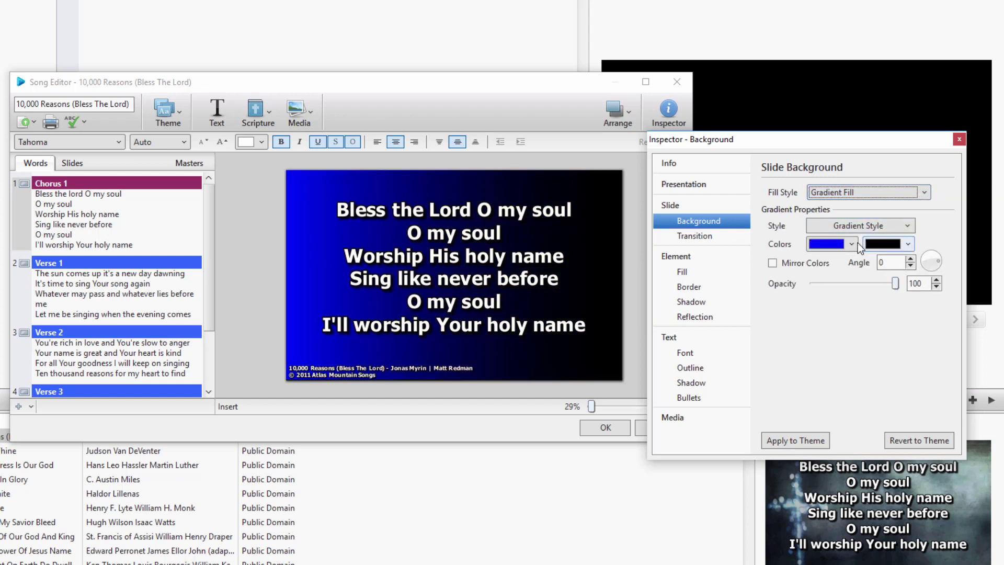
left_click(861, 227)
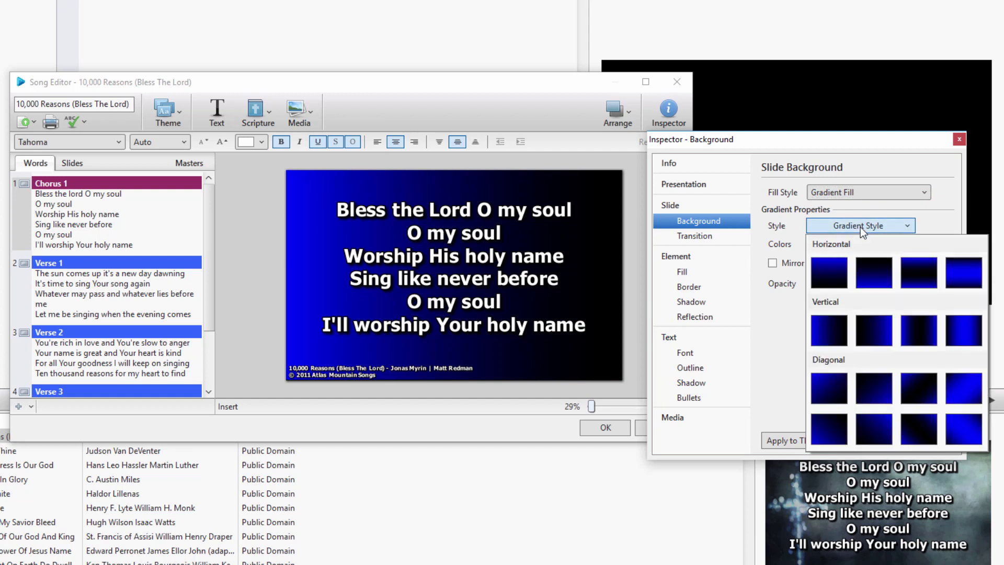
left_click(873, 271)
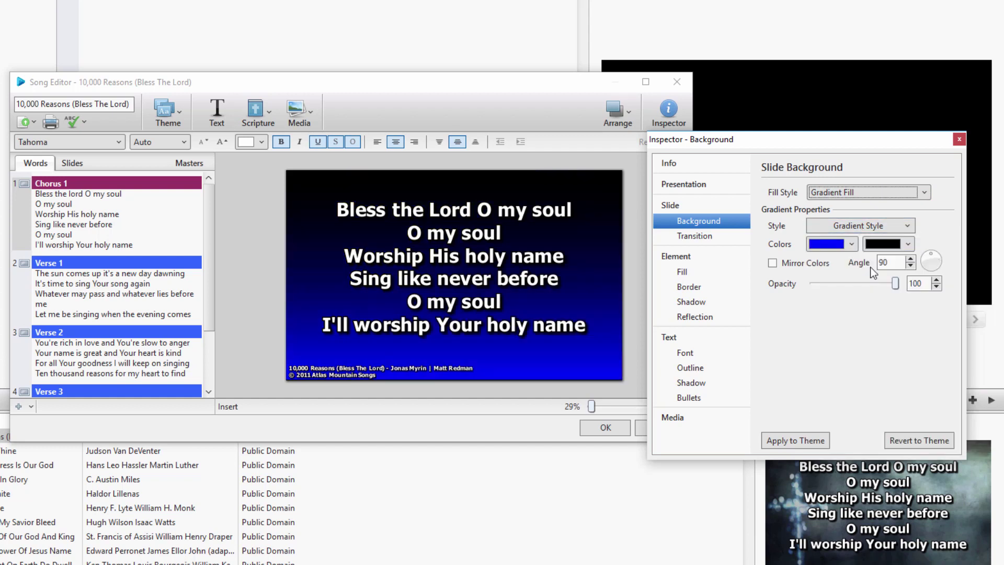
left_click(852, 245)
left_click(898, 279)
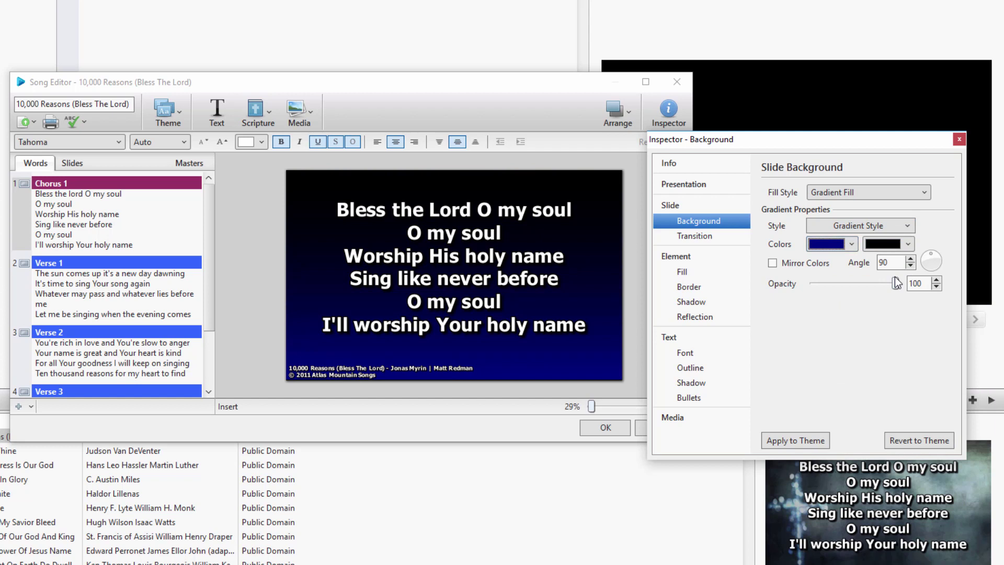
left_click_drag(929, 261, 934, 260)
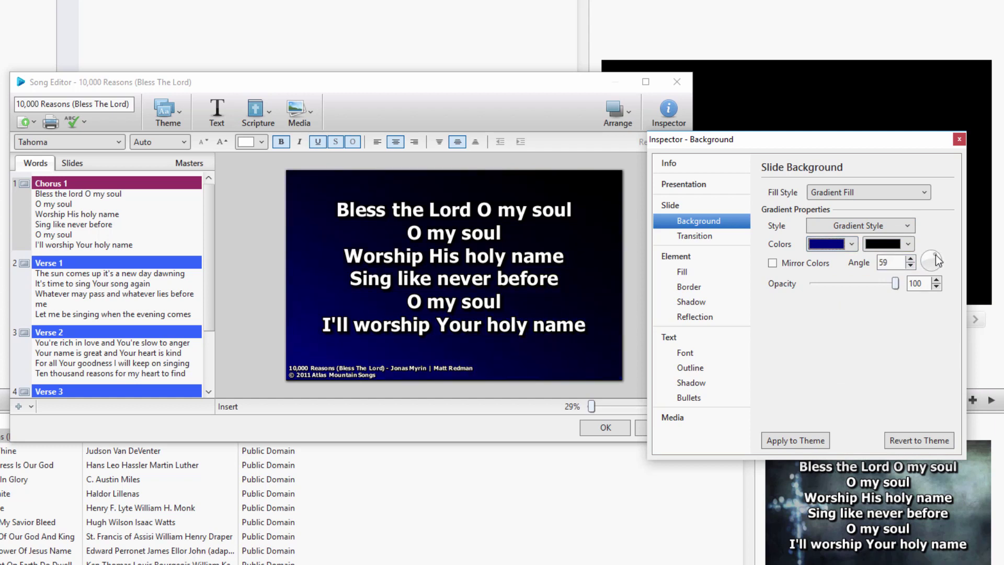
Set the Fill Style to Media Fill using the bf_cross_of_christ loop video
left_click(924, 192)
left_click(915, 237)
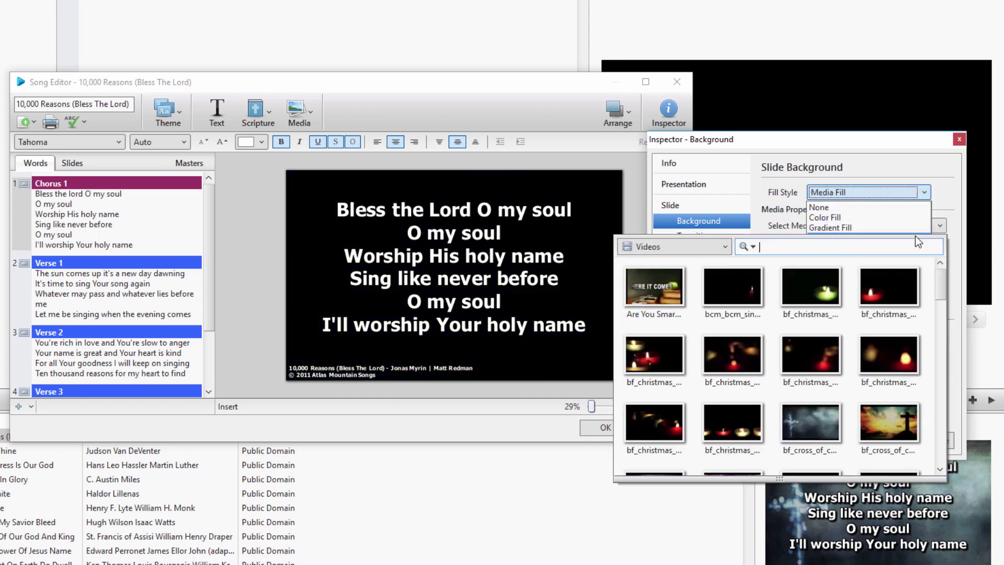
left_click(817, 422)
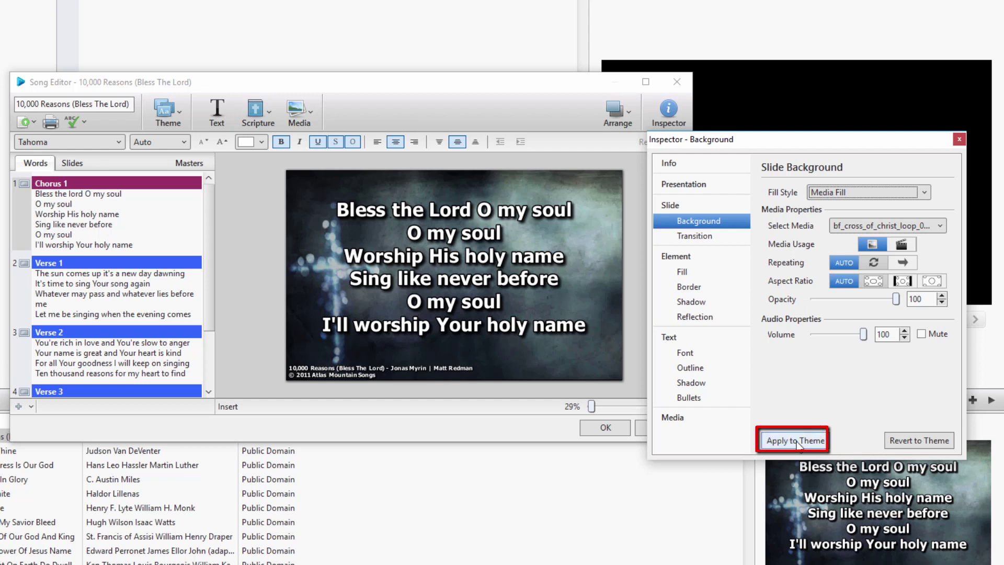
Apply the cross video background to the song's theme, check the Masters view, and close the Inspector
left_click(798, 442)
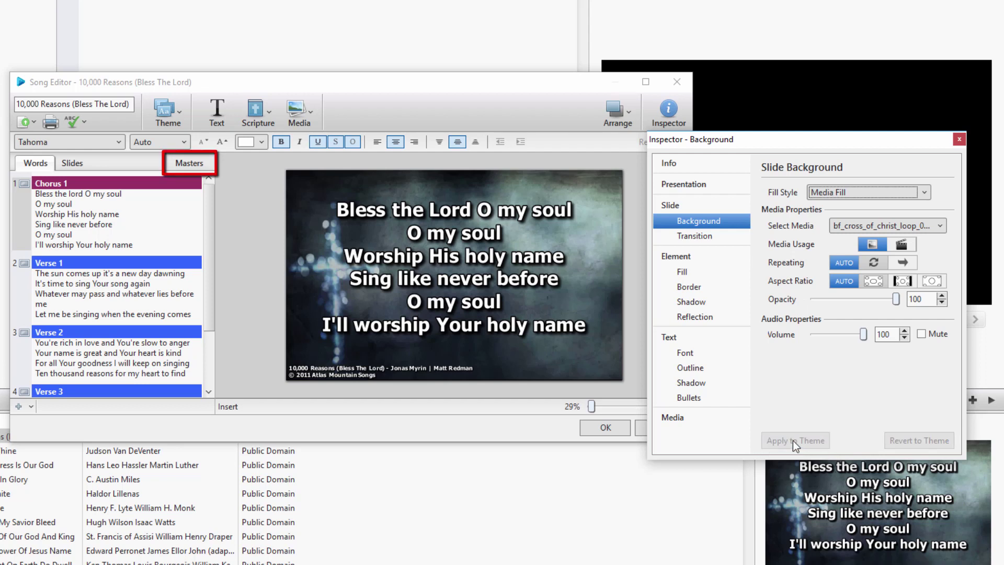
left_click(195, 164)
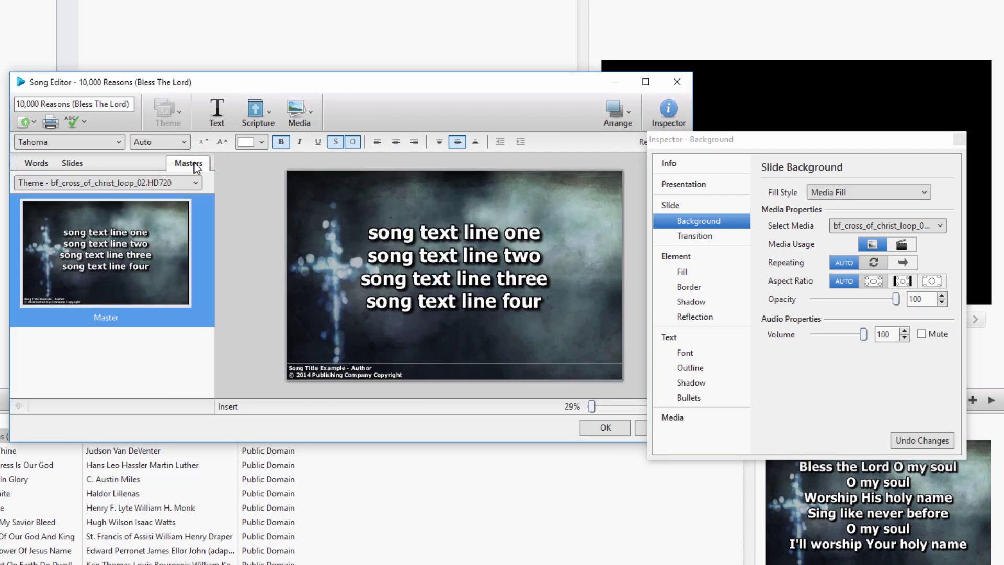
left_click(959, 140)
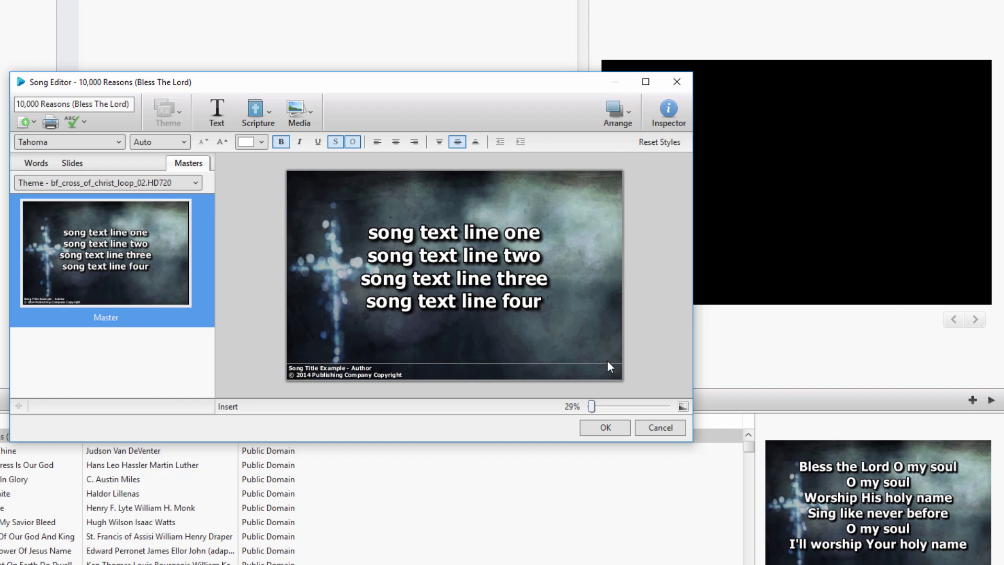
Save the song edits and make the second bf_cross purple cross theme the default song theme
left_click(605, 427)
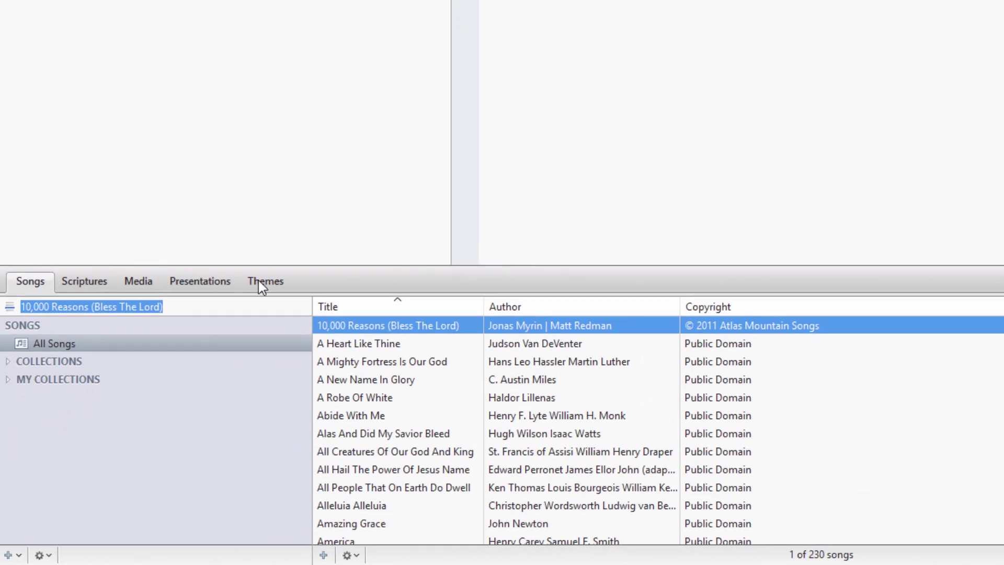
left_click(261, 285)
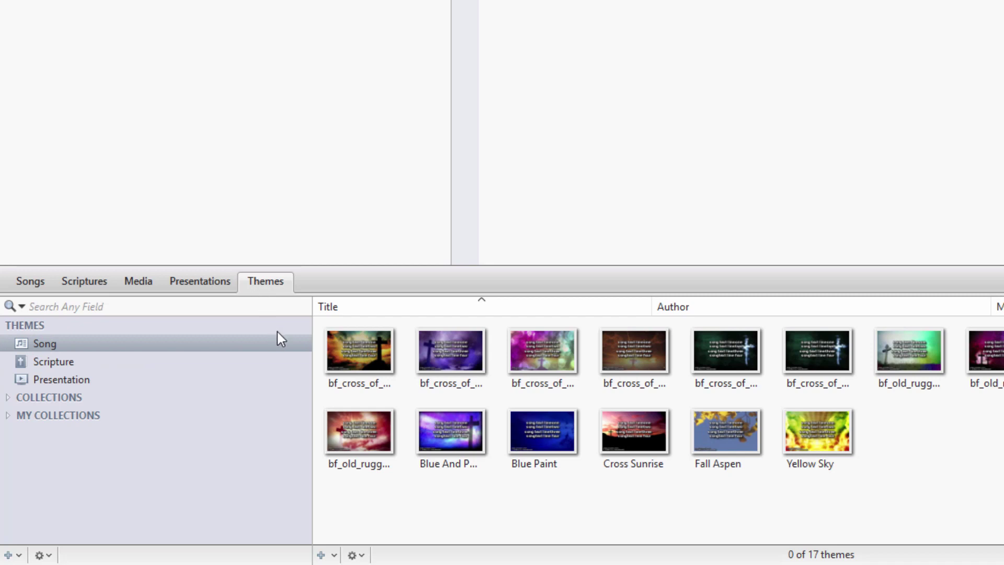
right_click(454, 352)
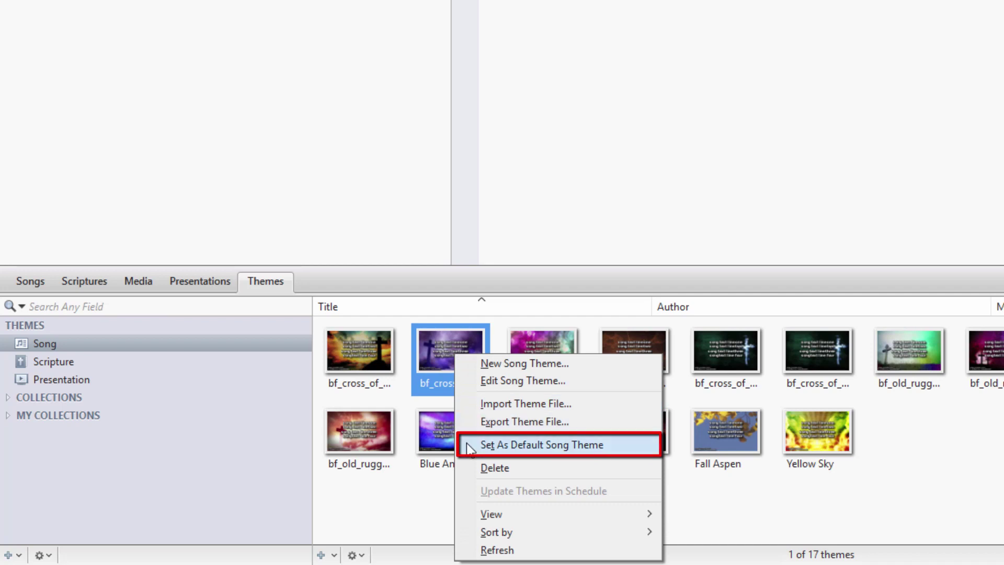
left_click(467, 446)
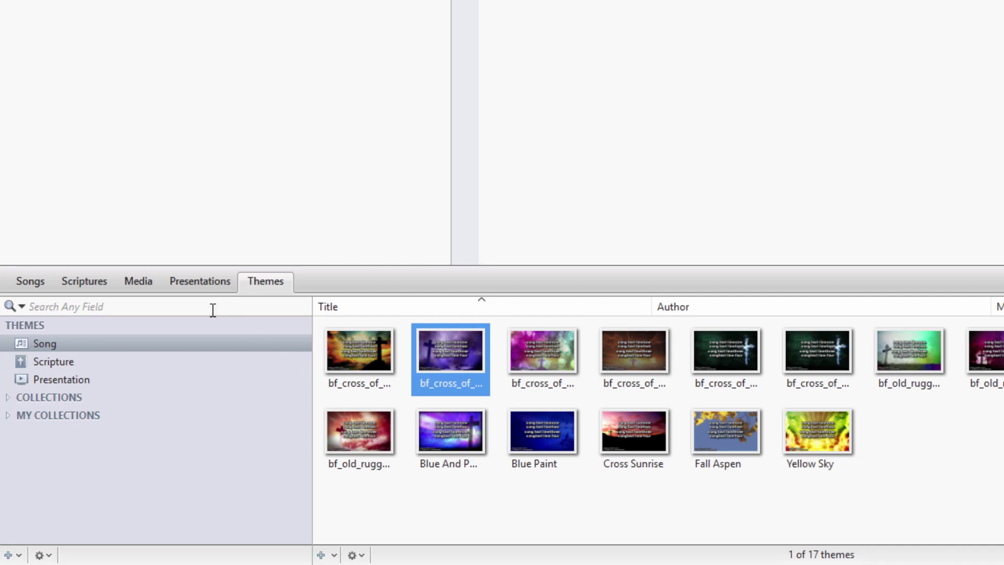
Copy the BGSF02-09 candle video into a new song theme and return to the Themes library
left_click(139, 282)
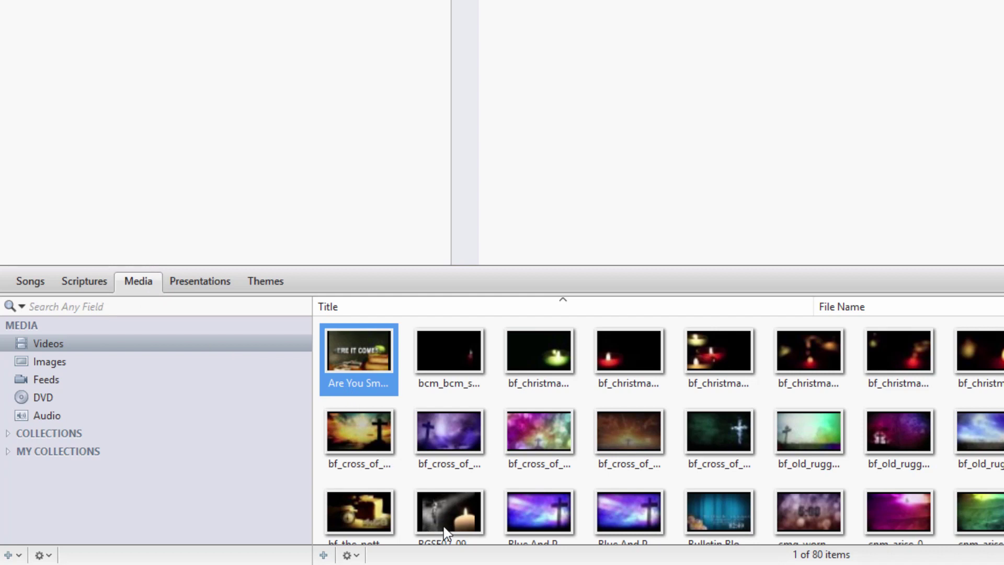
right_click(446, 509)
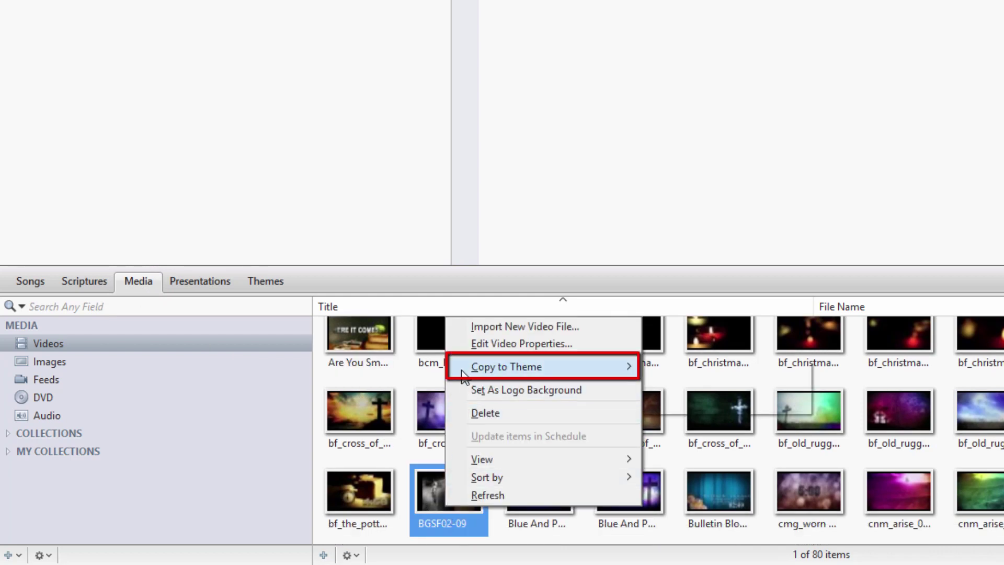
mouse_move(464, 375)
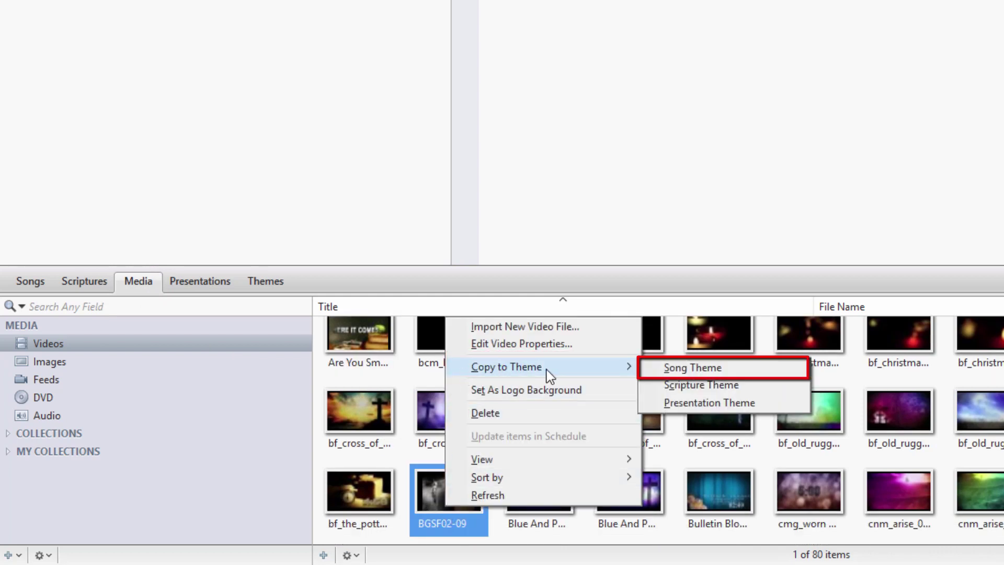
left_click(656, 366)
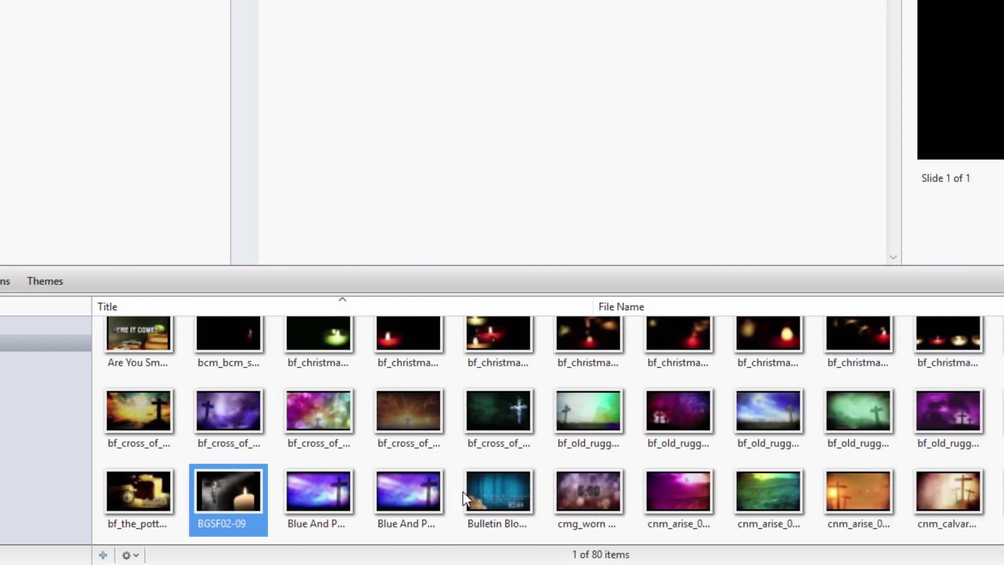
right_click(568, 415)
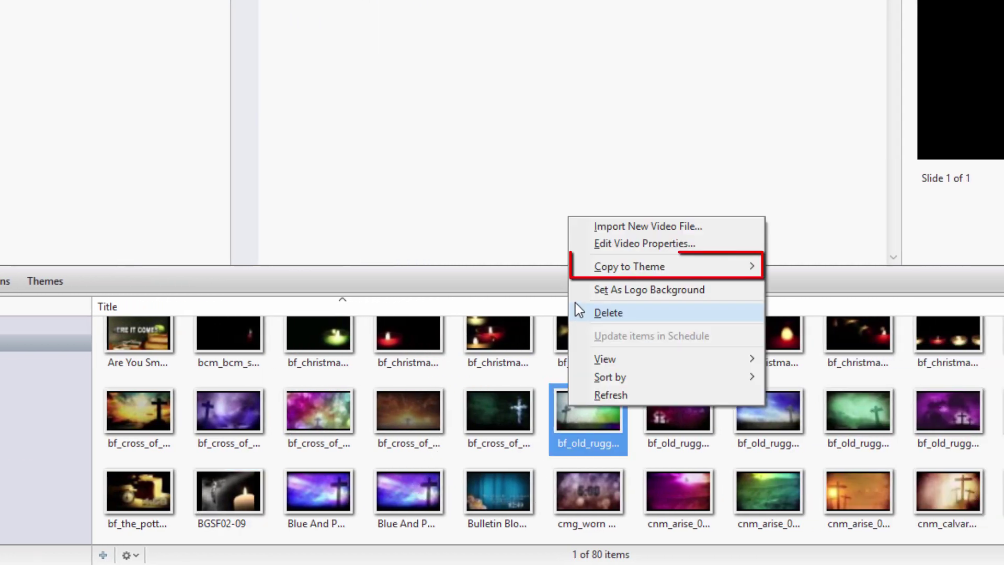
mouse_move(590, 267)
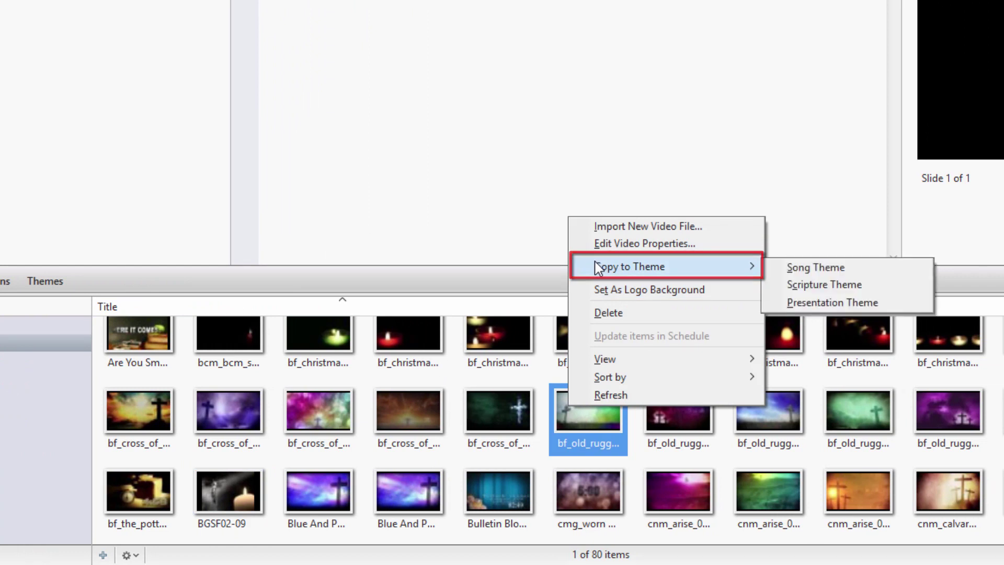
left_click(820, 287)
left_click(89, 281)
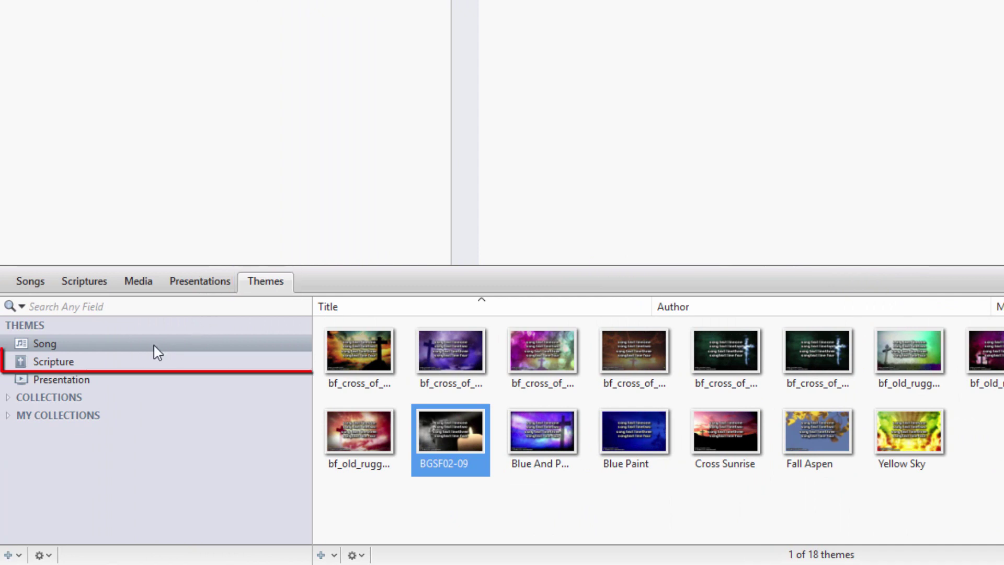
List the 15 Scripture themes and make the Blue And Purple theme the default scripture theme
left_click(147, 365)
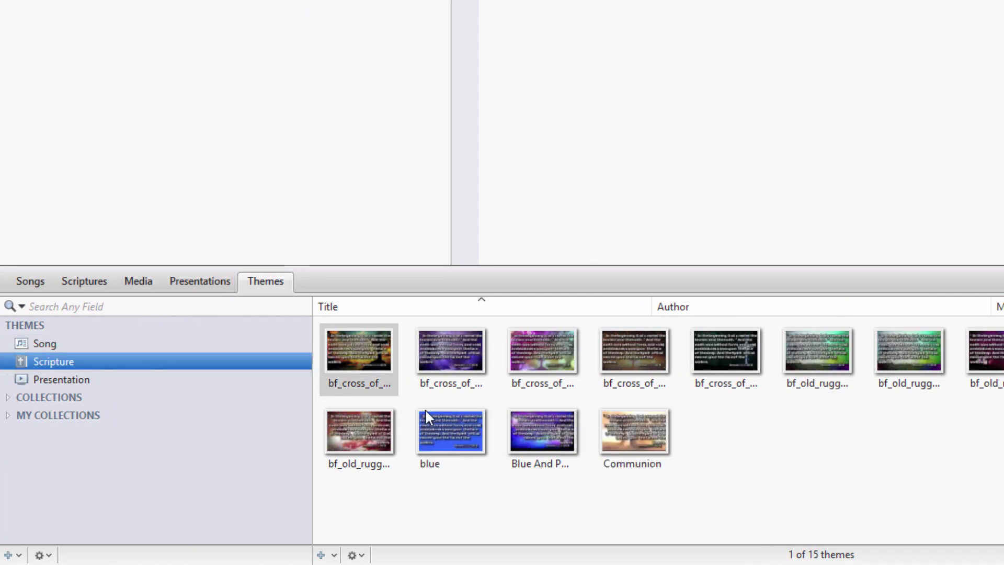
right_click(532, 428)
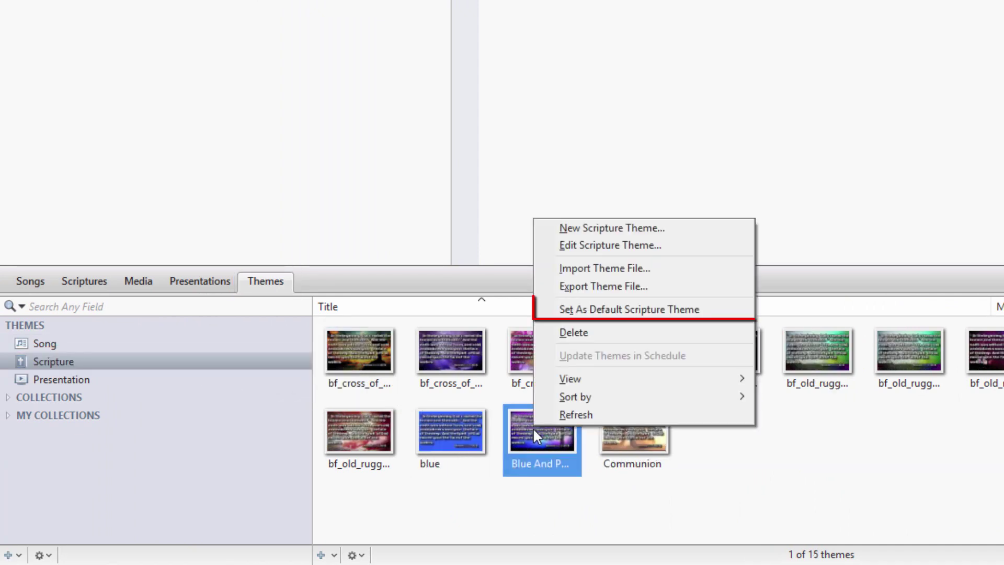
left_click(551, 309)
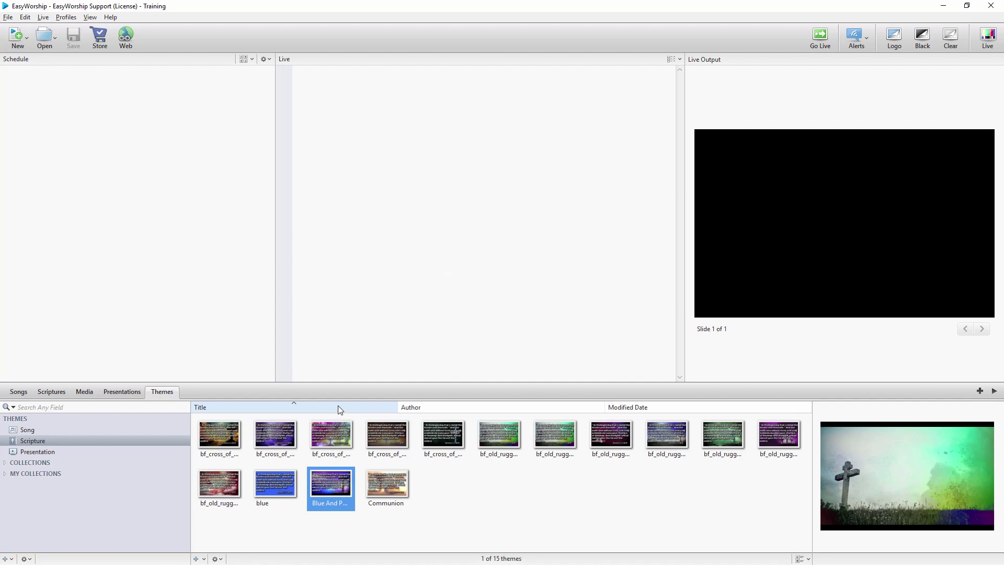
Add the song 10,000 Reasons, then the scripture Genesis 1:2, to the schedule
left_click(12, 394)
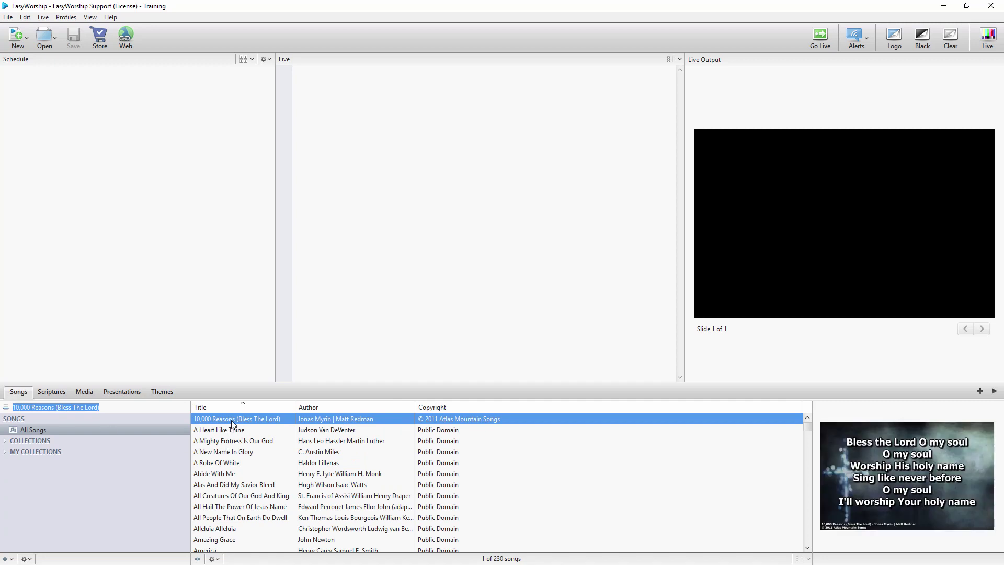
left_click_drag(231, 419, 198, 358)
left_click(51, 391)
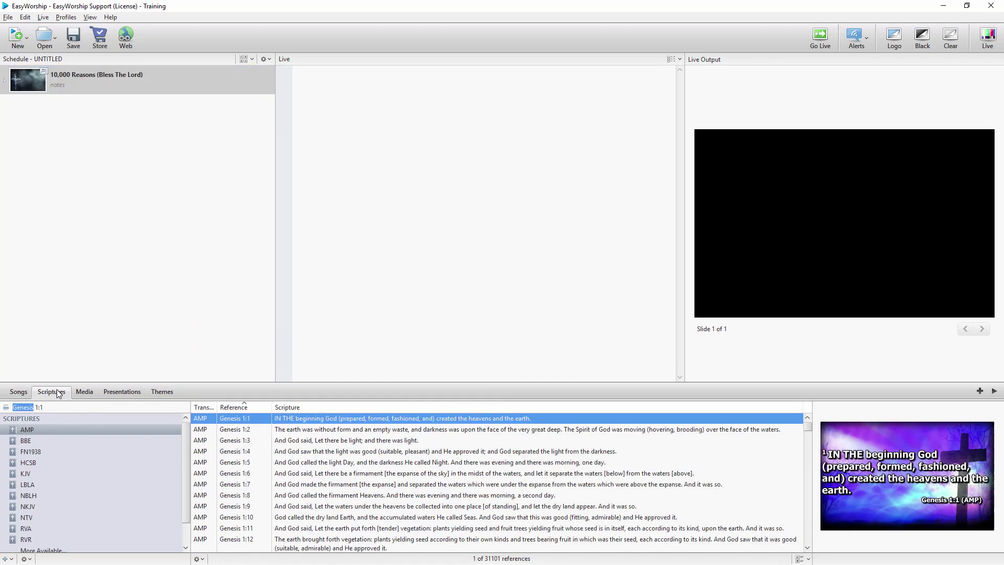
left_click_drag(295, 434, 206, 328)
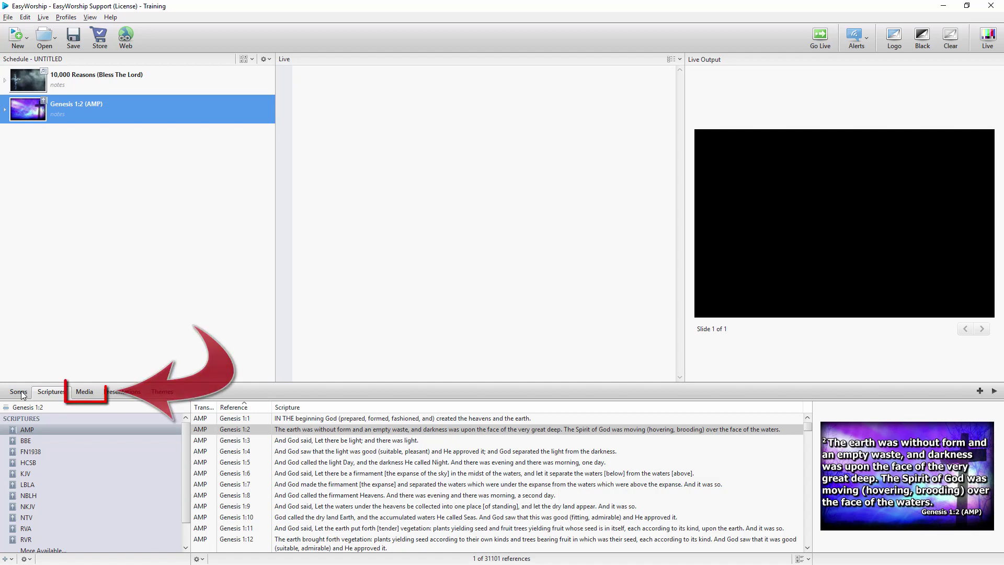
Give 10,000 Reasons a cross video background and Genesis 1:2 the Tree image background
left_click(72, 393)
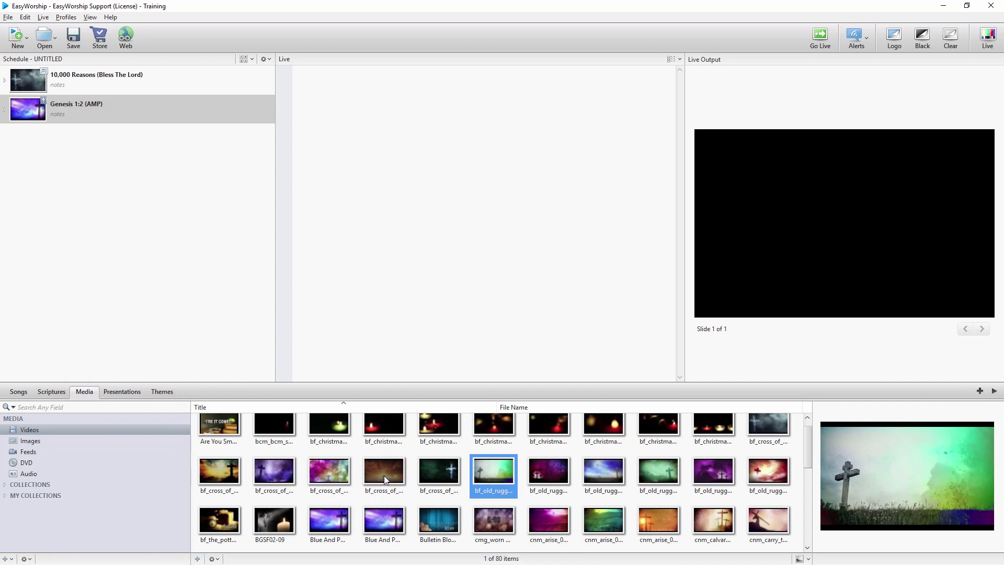
left_click_drag(384, 475, 150, 80)
left_click(64, 441)
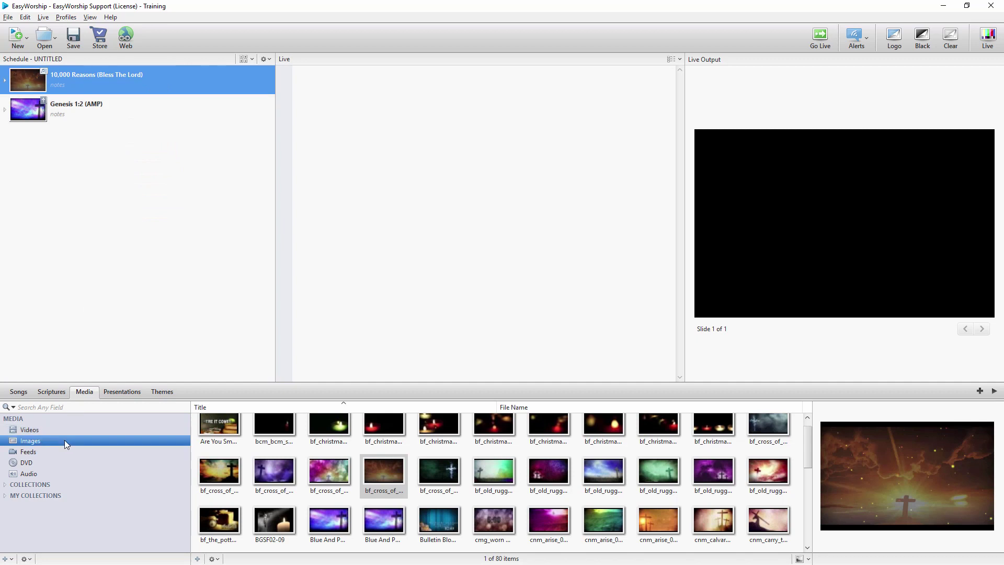
left_click_drag(224, 485, 154, 109)
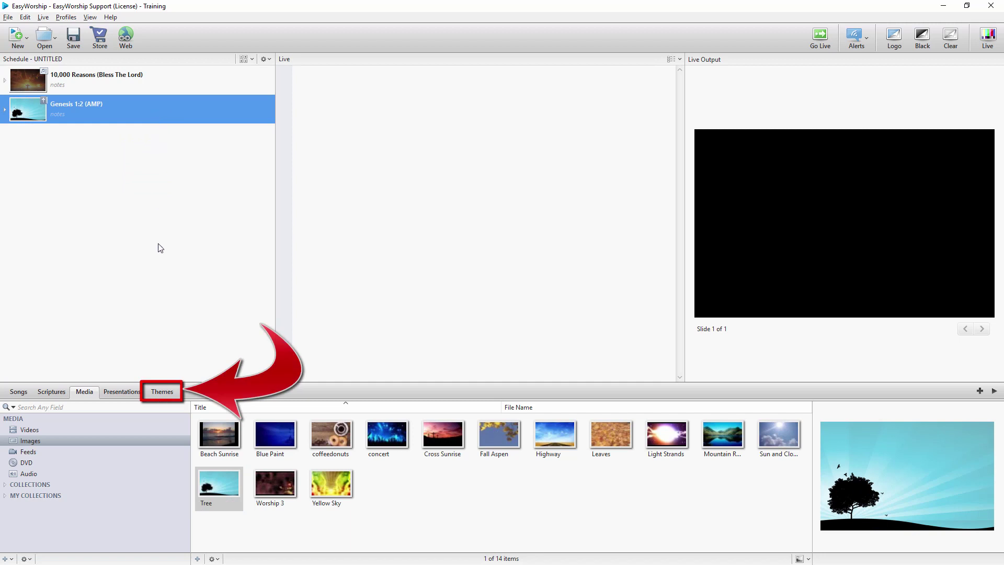
left_click(162, 393)
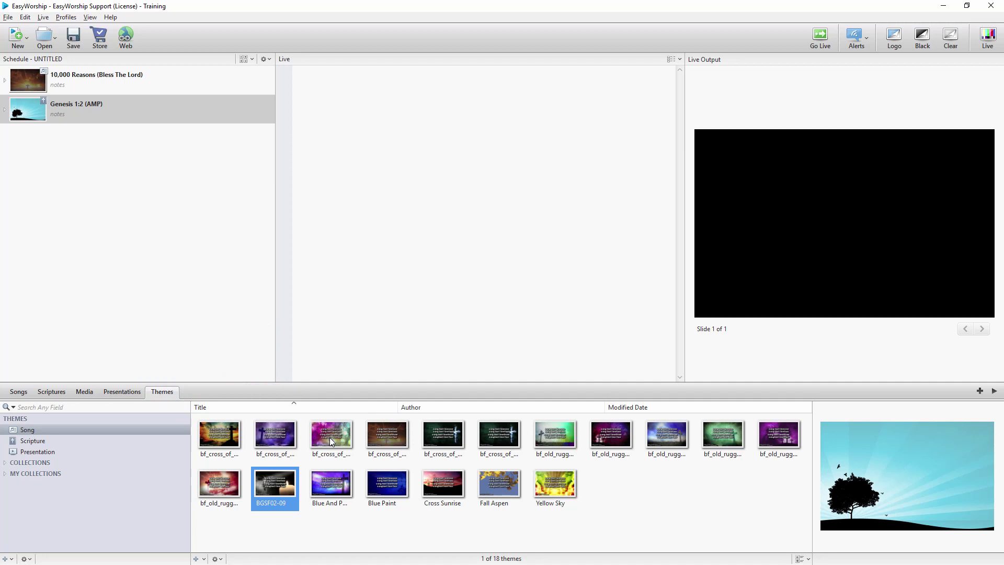
Apply a cross theme to the song and a cross scripture theme to Genesis 1:2
left_click_drag(332, 442, 150, 80)
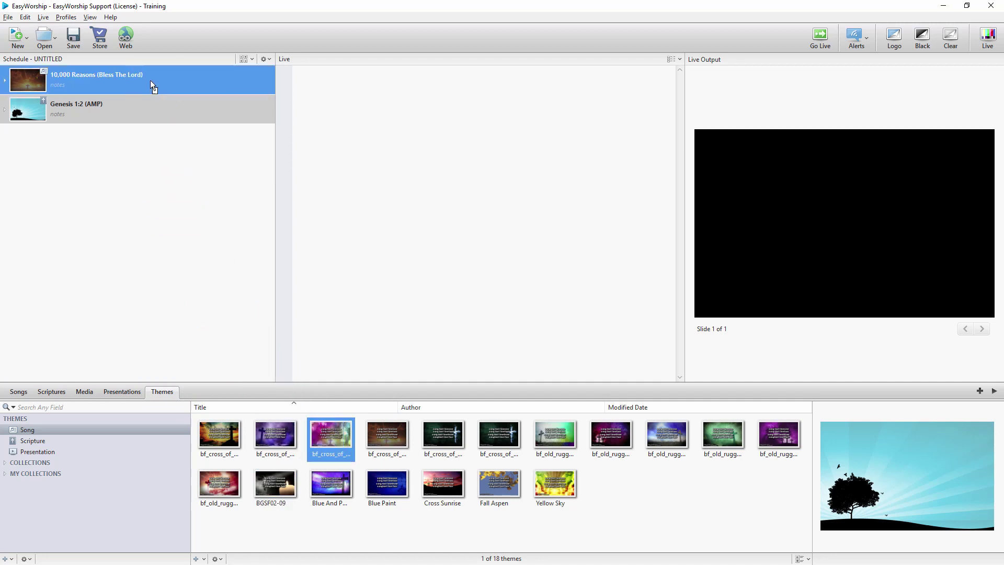
left_click(72, 442)
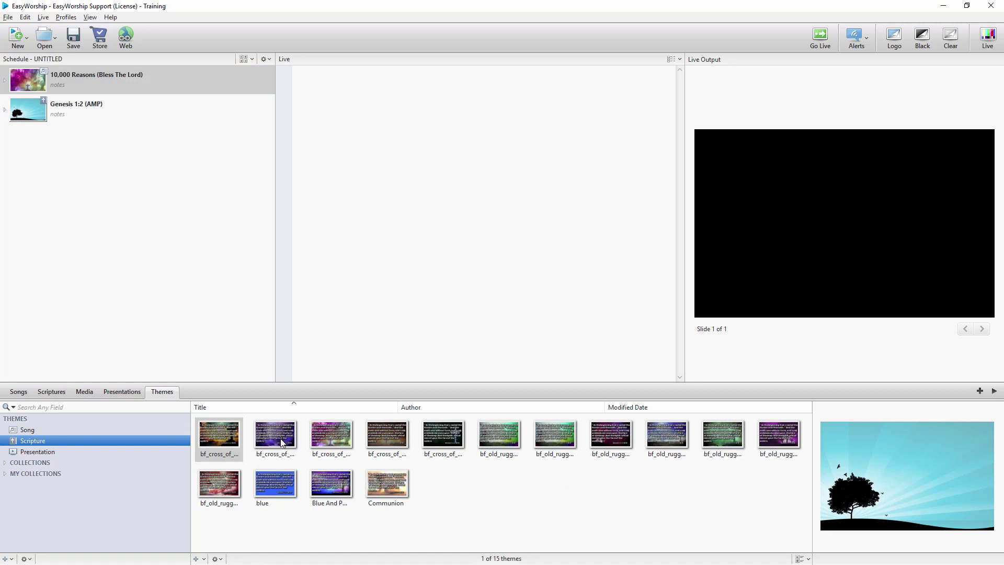
left_click_drag(281, 443, 150, 112)
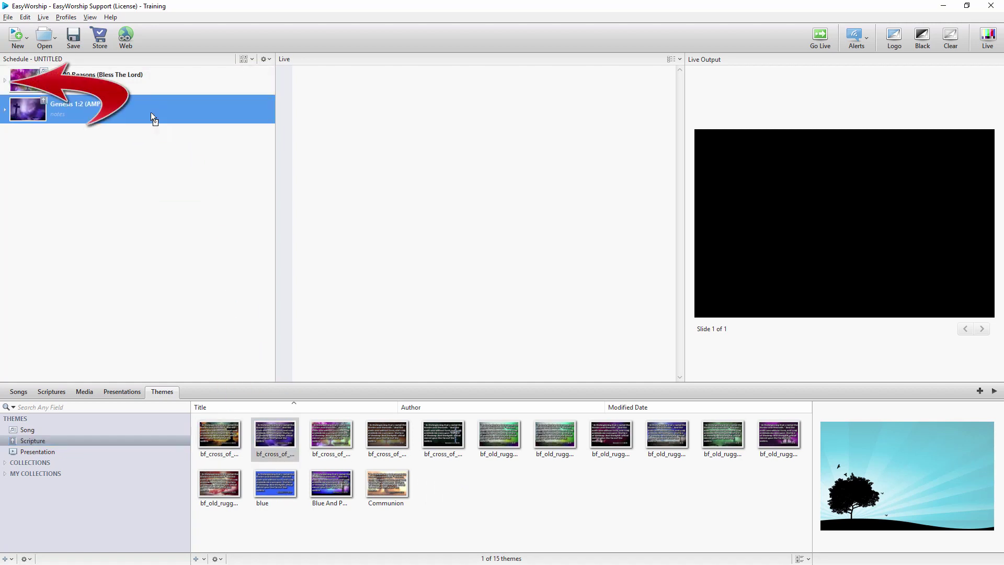
Give the song's Verse 1 the Blue Paint image and Verse 3 Cross Sunrise
left_click(5, 80)
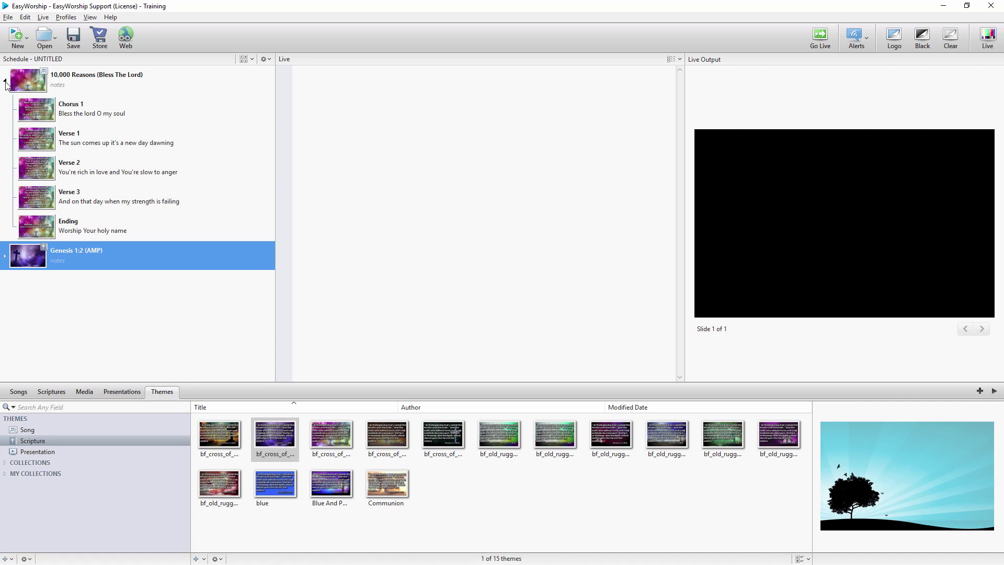
left_click(84, 392)
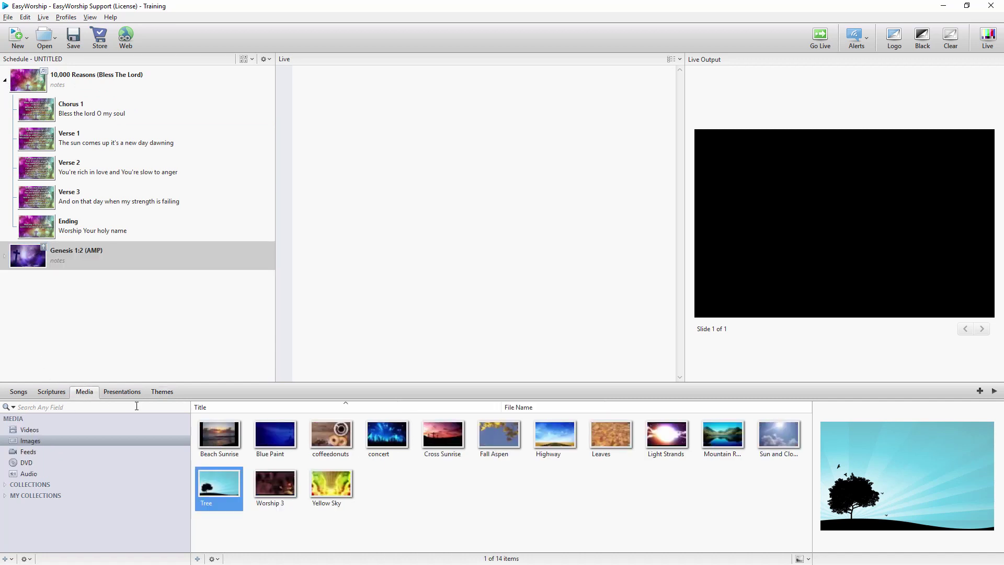
mouse_move(254, 439)
left_mouse_down()
mouse_move(275, 436)
mouse_move(102, 140)
left_mouse_up()
left_click_drag(424, 446, 124, 203)
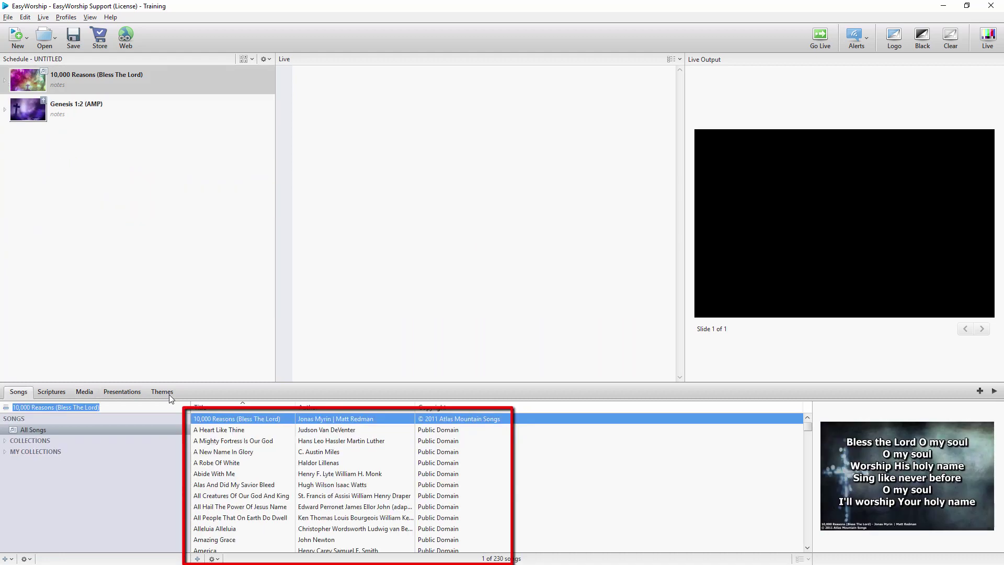
Apply the bf_old_rugg rugged-cross theme to the song slides and send the song live
left_click(168, 394)
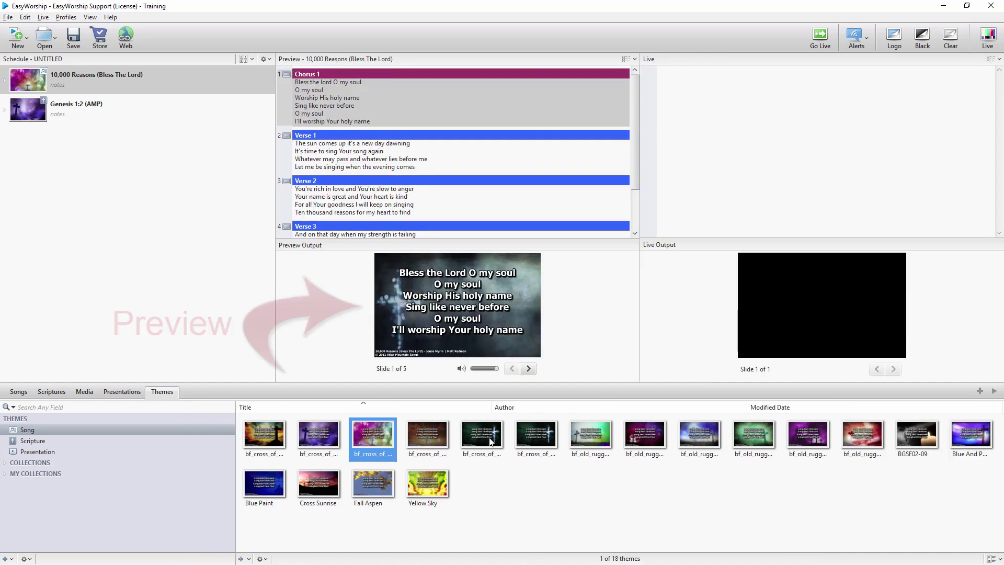
left_click(589, 438)
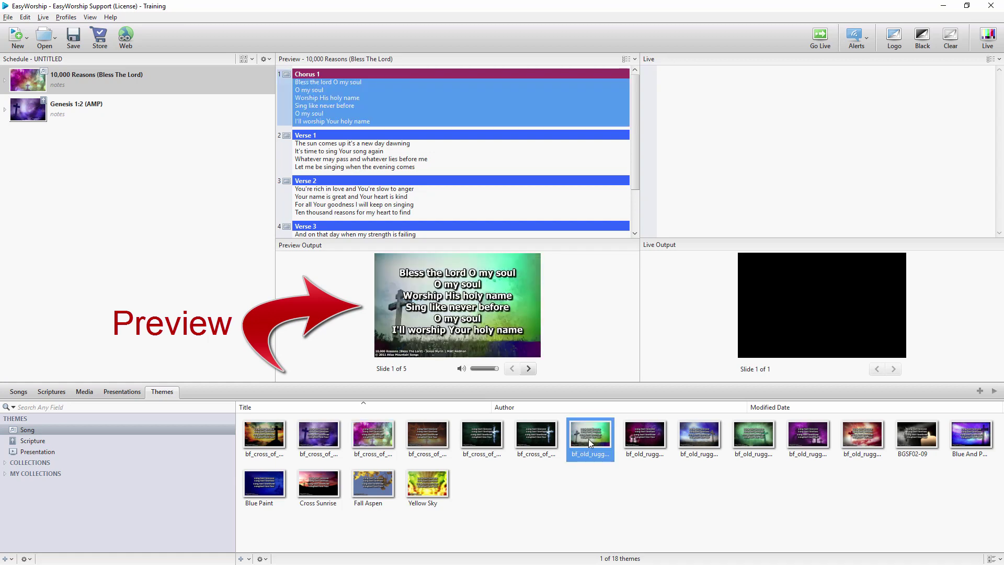
left_click(827, 42)
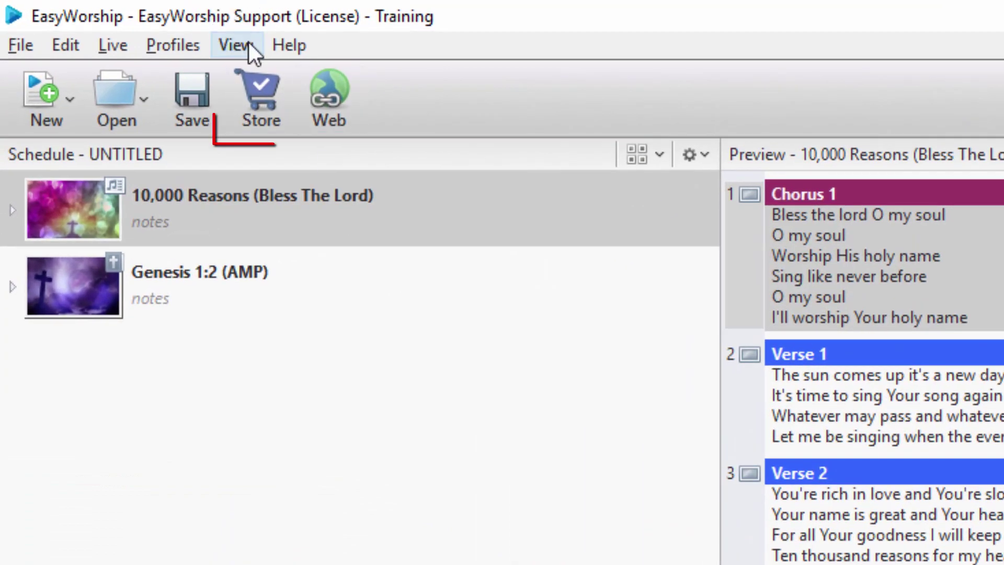
Switch to the Live with Resource Preview layout, apply the second bf_cross_of theme, and go live
left_click(249, 44)
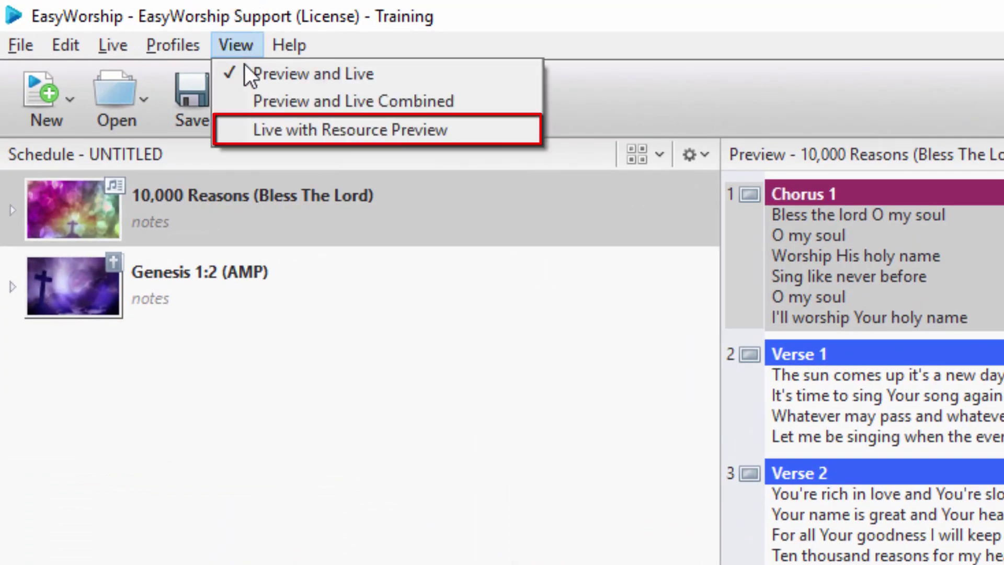
left_click(238, 131)
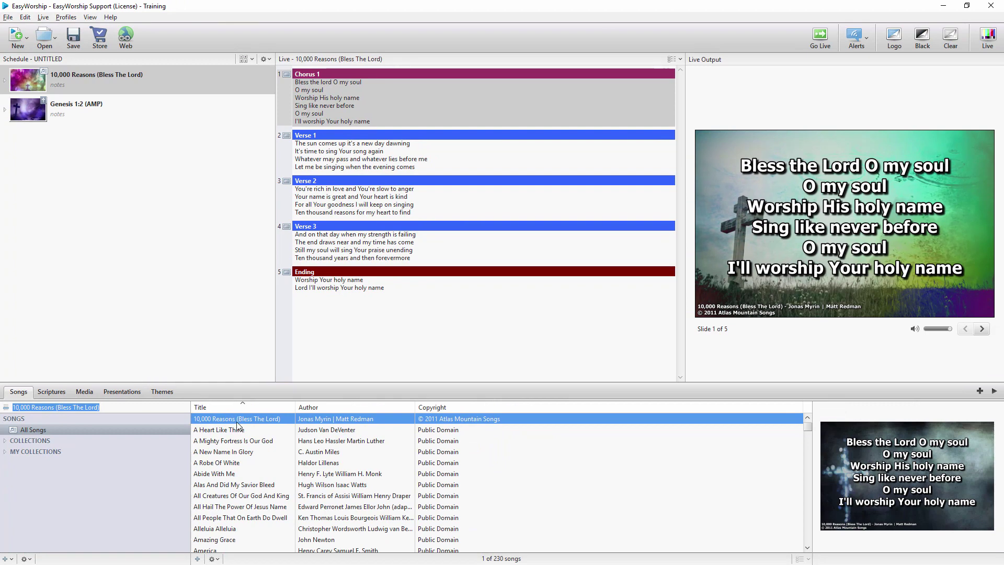
left_click(172, 395)
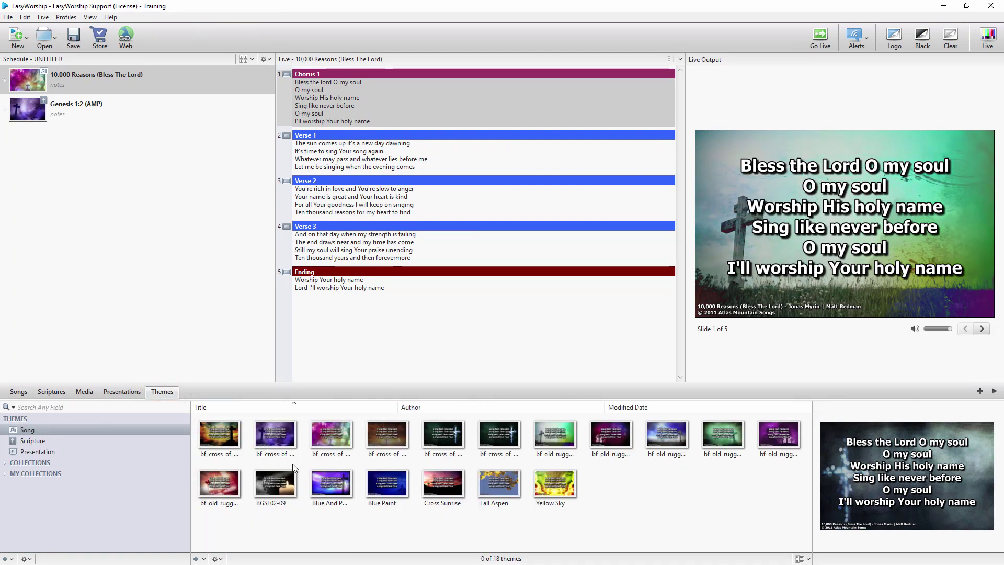
left_click(286, 447)
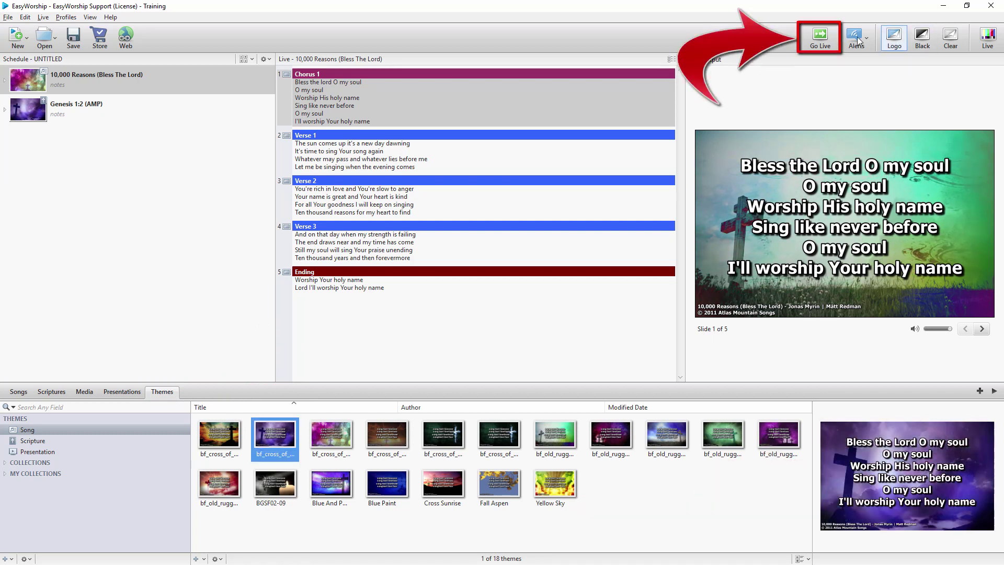
left_click(820, 40)
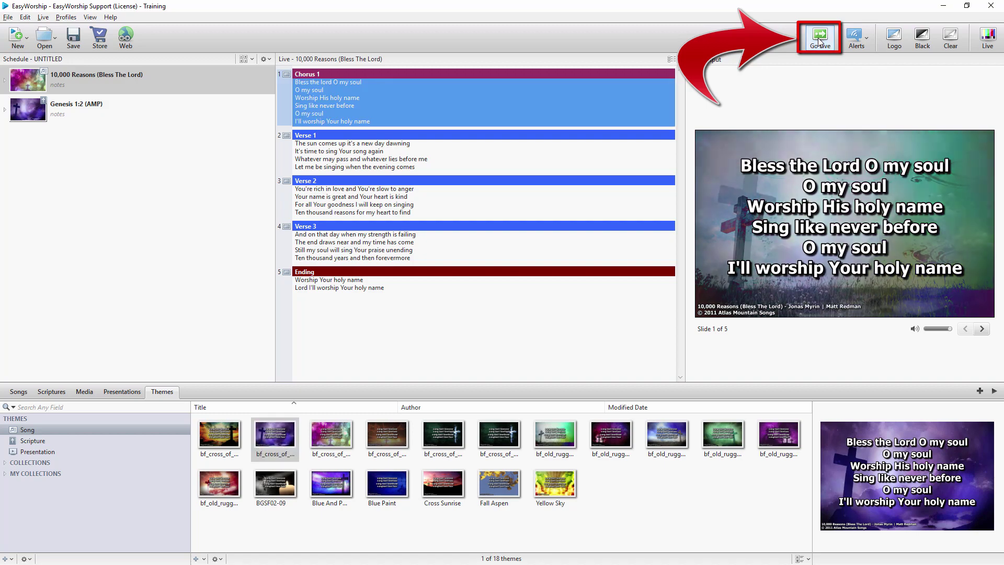